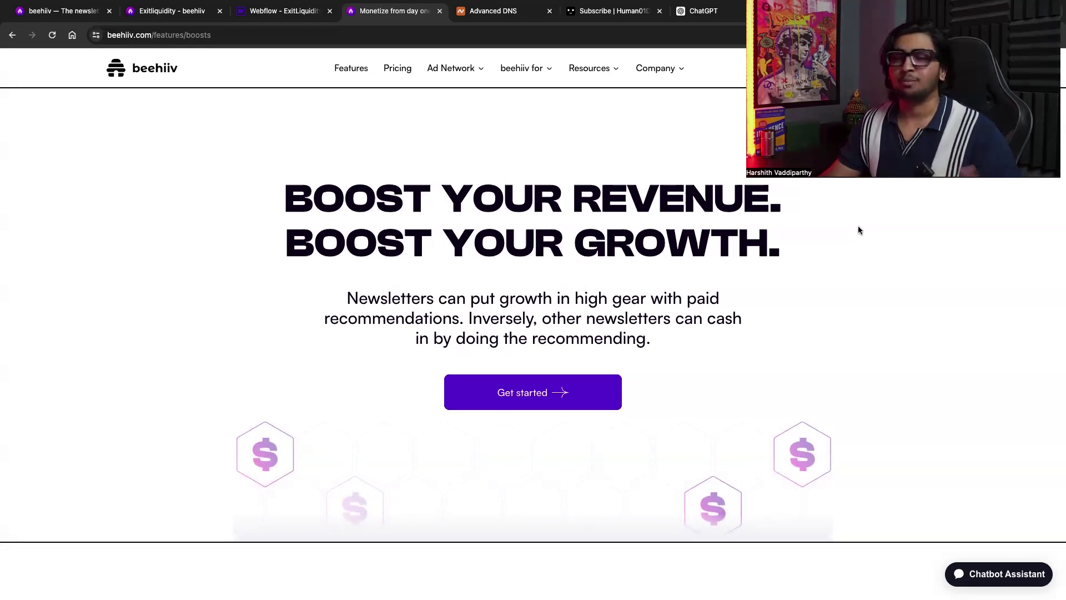
- Scroll past the Grow video to How It Works, with its four feature cards and budget example
scroll(831, 278, "down", 1)
scroll(830, 278, "down", 3)
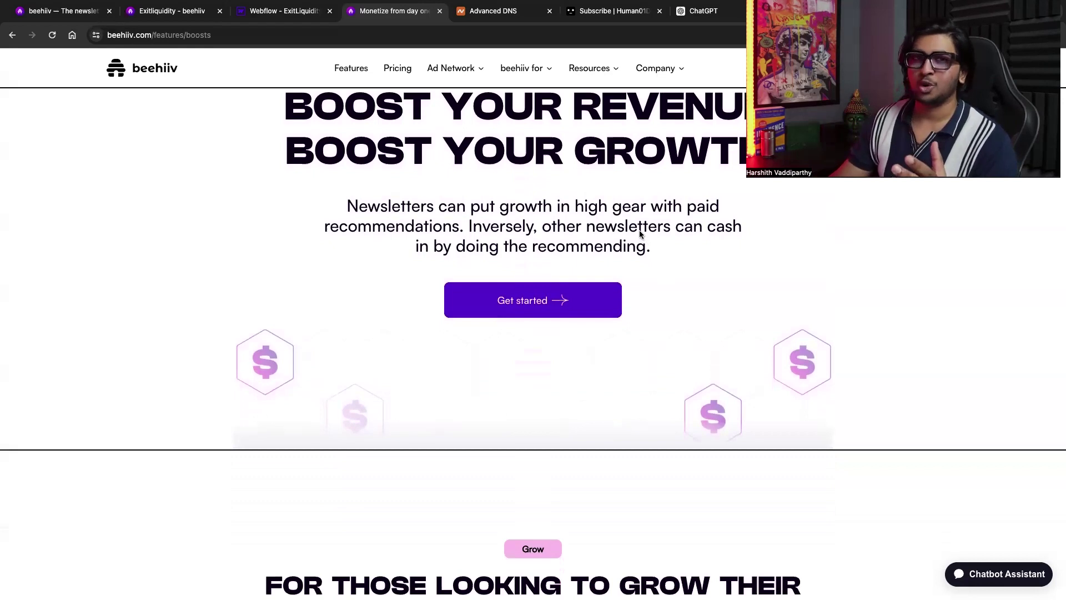
scroll(638, 233, "down", 1)
scroll(638, 230, "down", 5)
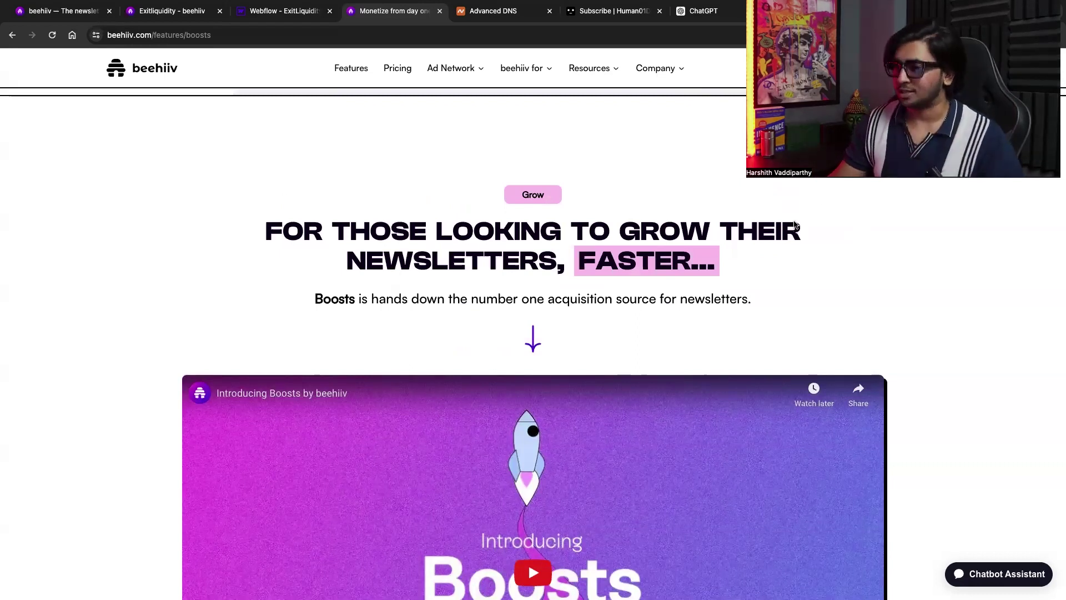
scroll(795, 227, "down", 10)
scroll(795, 225, "down", 3)
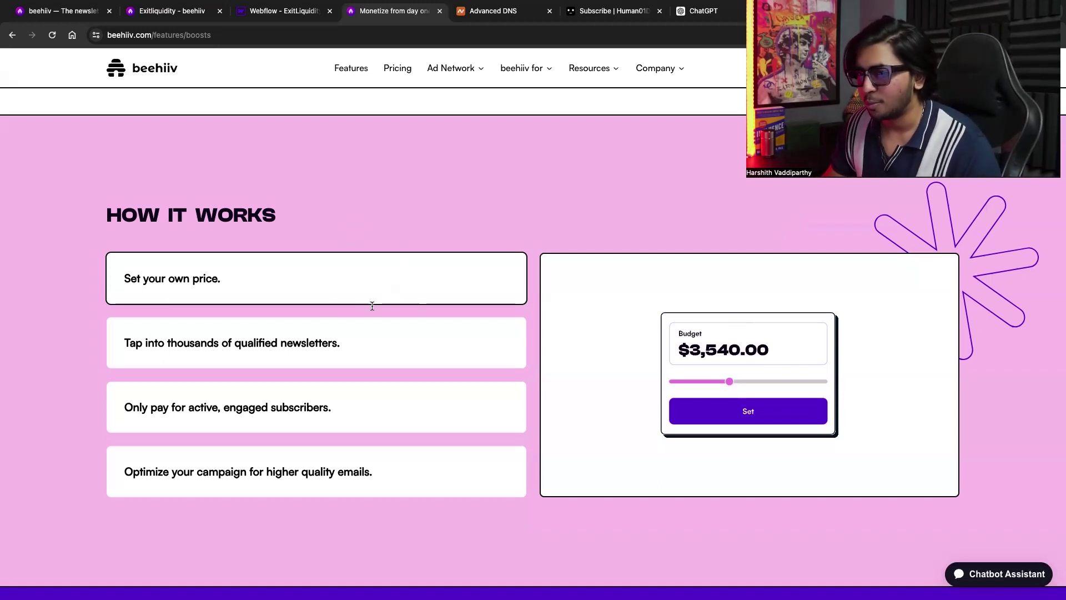
- Show the How It Works cards on qualified newsletters and paying for engaged subscribers
left_click(334, 344)
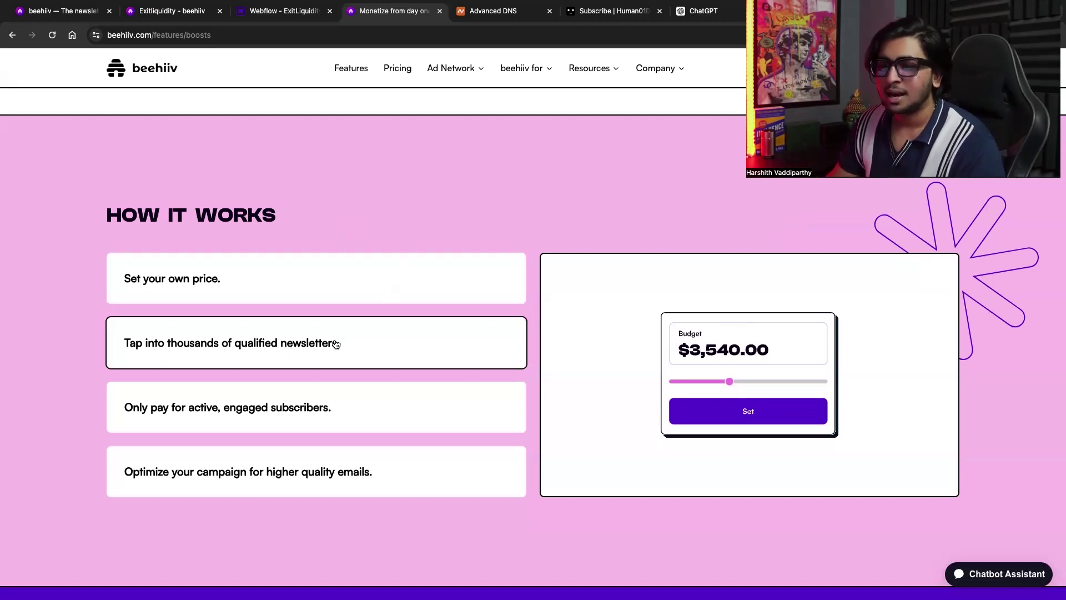
scroll(370, 337, "down", 2)
left_click(369, 338)
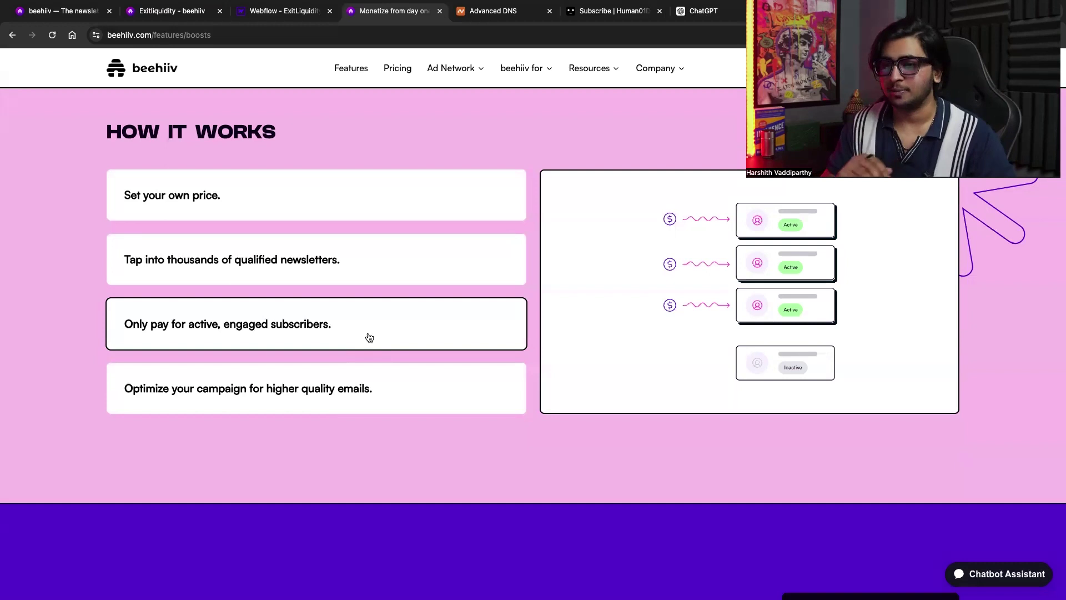
- Scroll past Fast Stats ($1.63 per subscriber, 42% open rate) to the earnings calculator
scroll(369, 337, "down", 2)
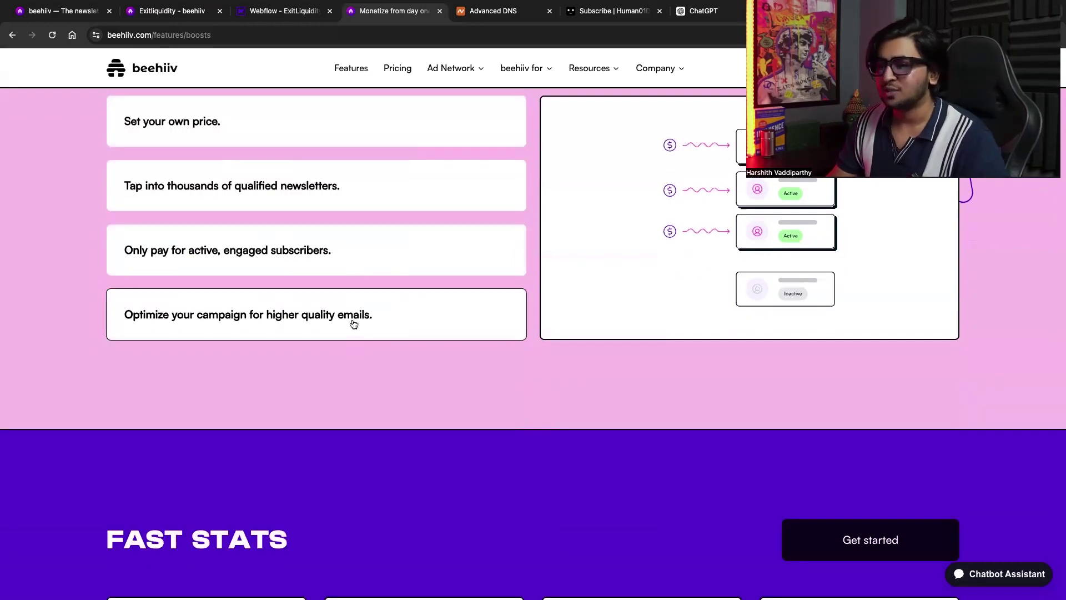
scroll(425, 293, "down", 5)
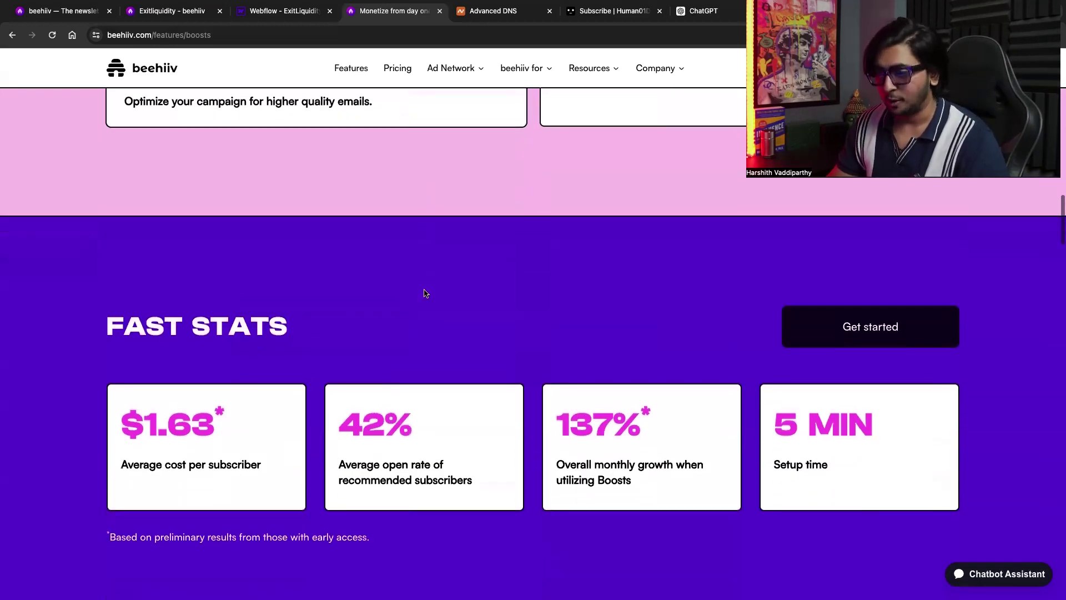
scroll(424, 293, "down", 3)
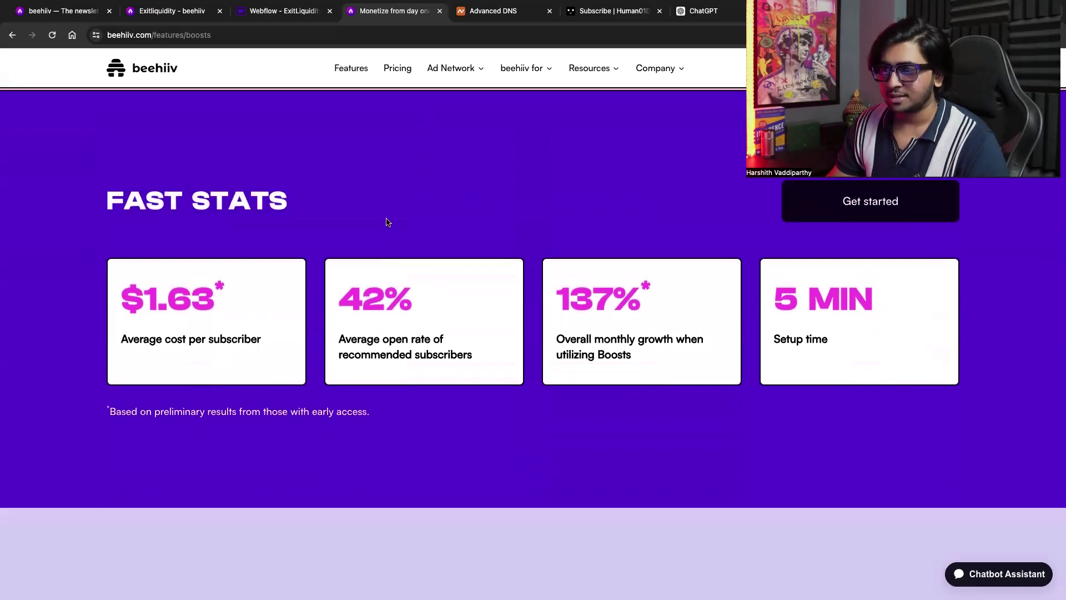
- In the calculator, set Average CPA to 2.6 and new subs per month to 1000
scroll(387, 222, "down", 12)
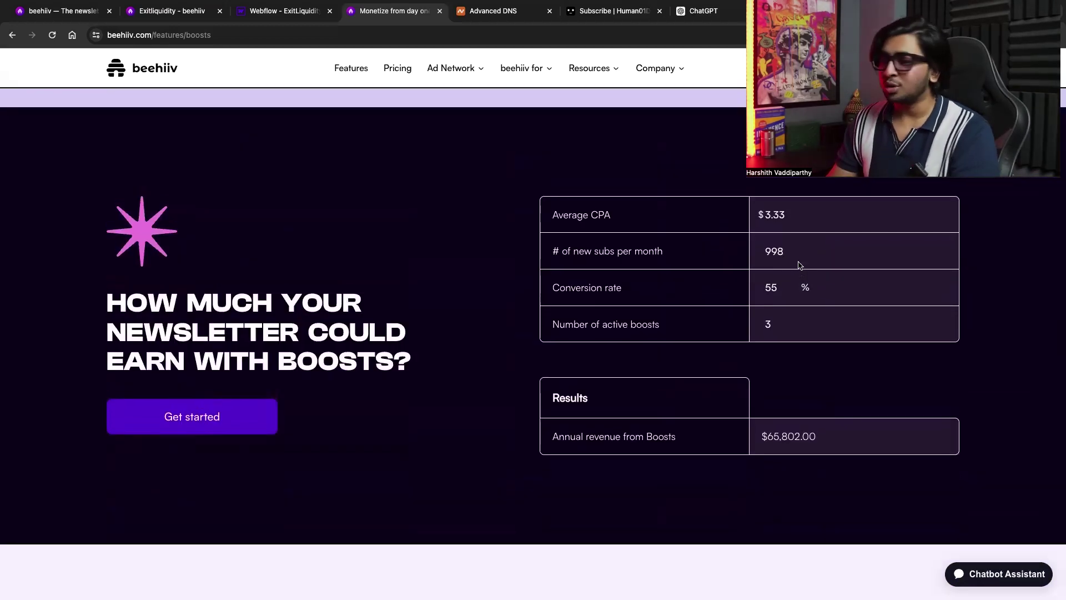
scroll(799, 265, "up", 1)
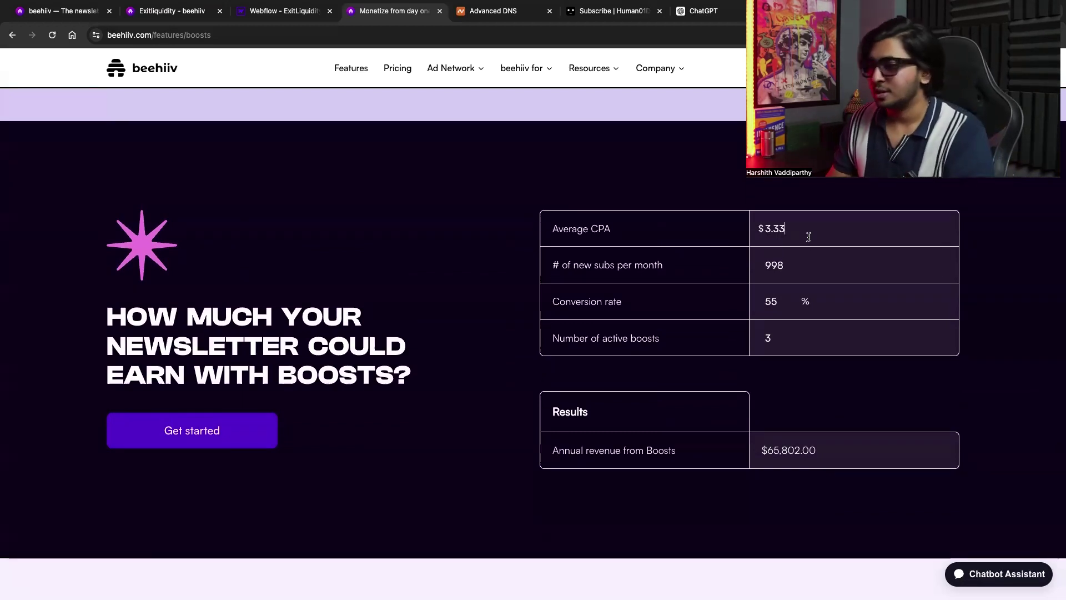
double_click(798, 229)
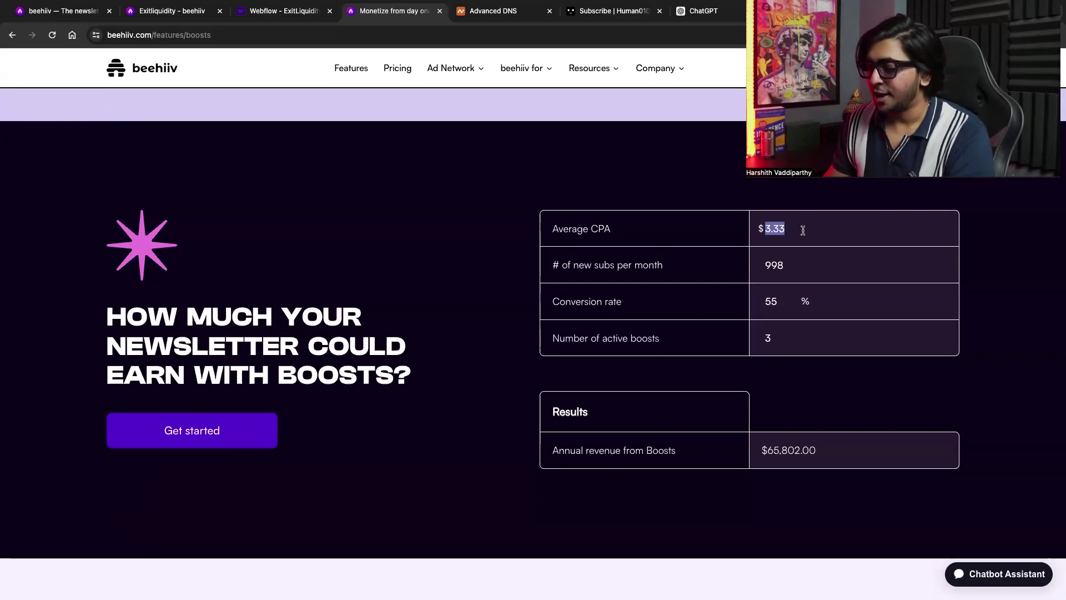
type("2.6")
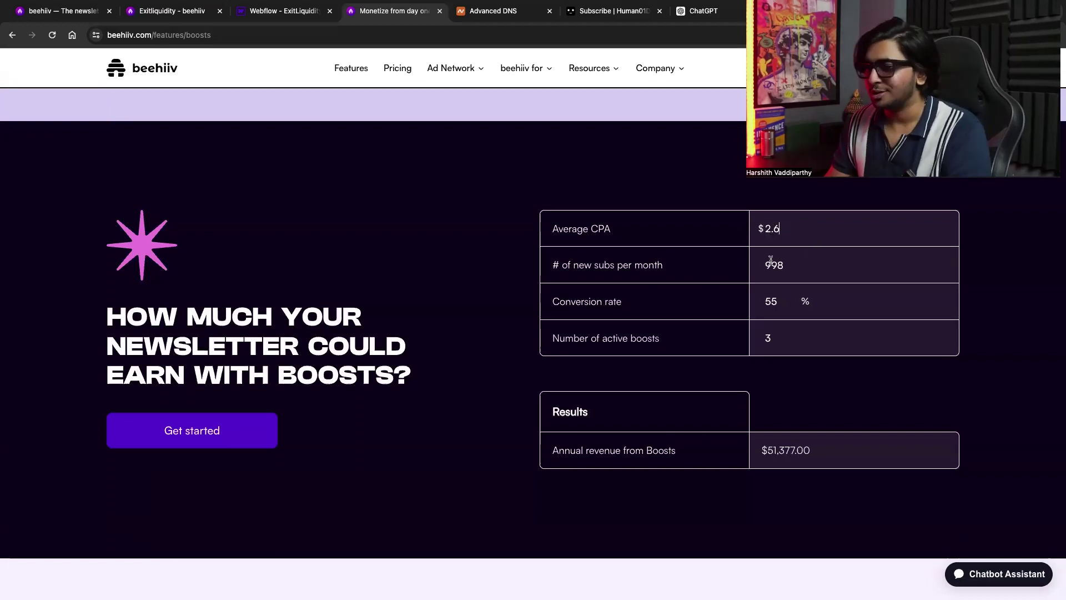
double_click(776, 265)
key("BackSpace")
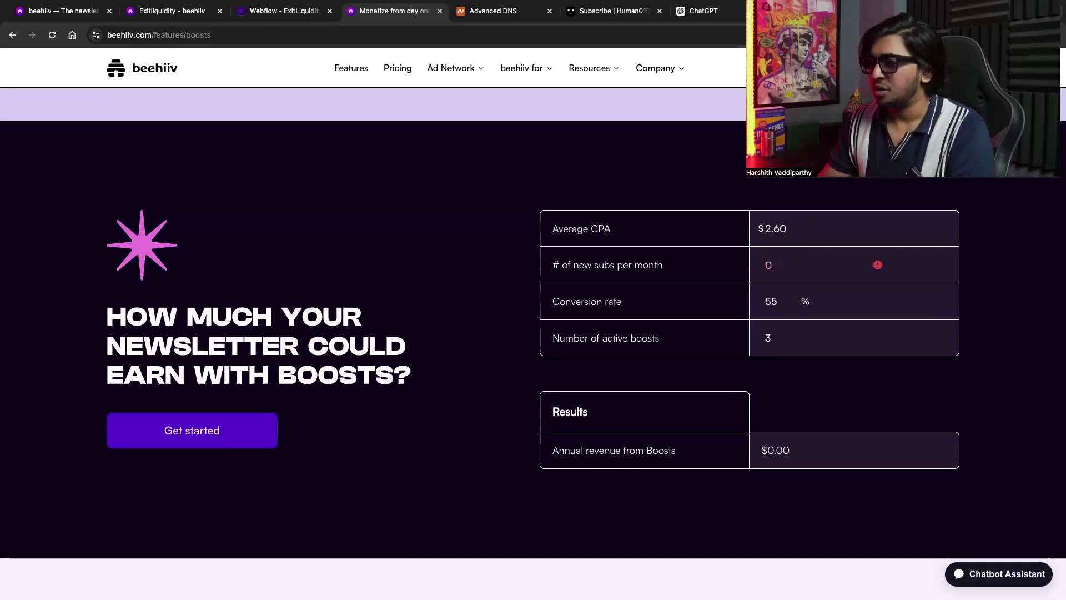
type("100")
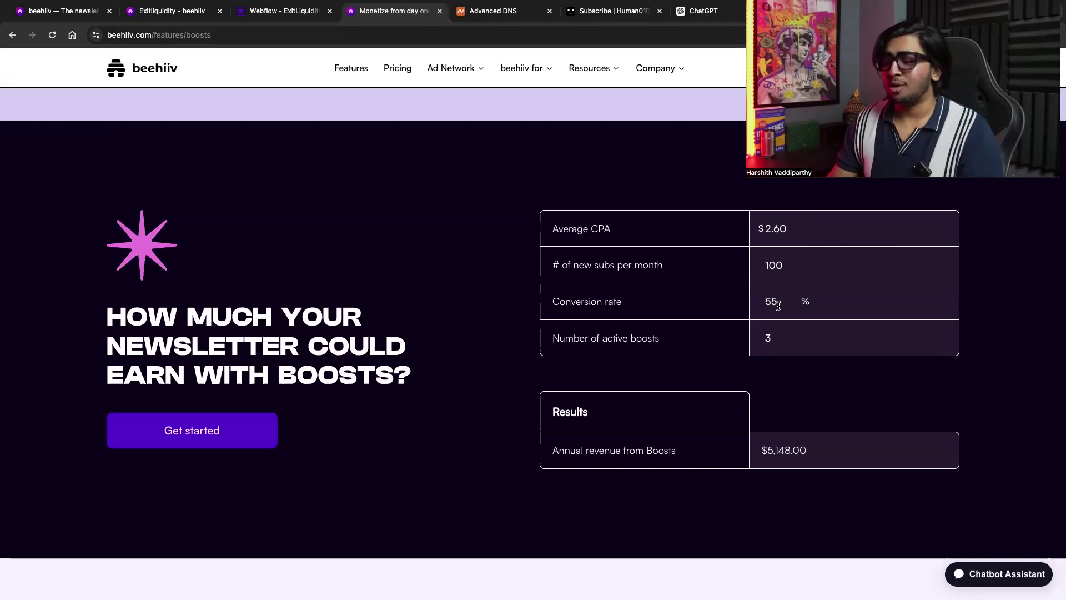
left_click_drag(778, 306, 765, 306)
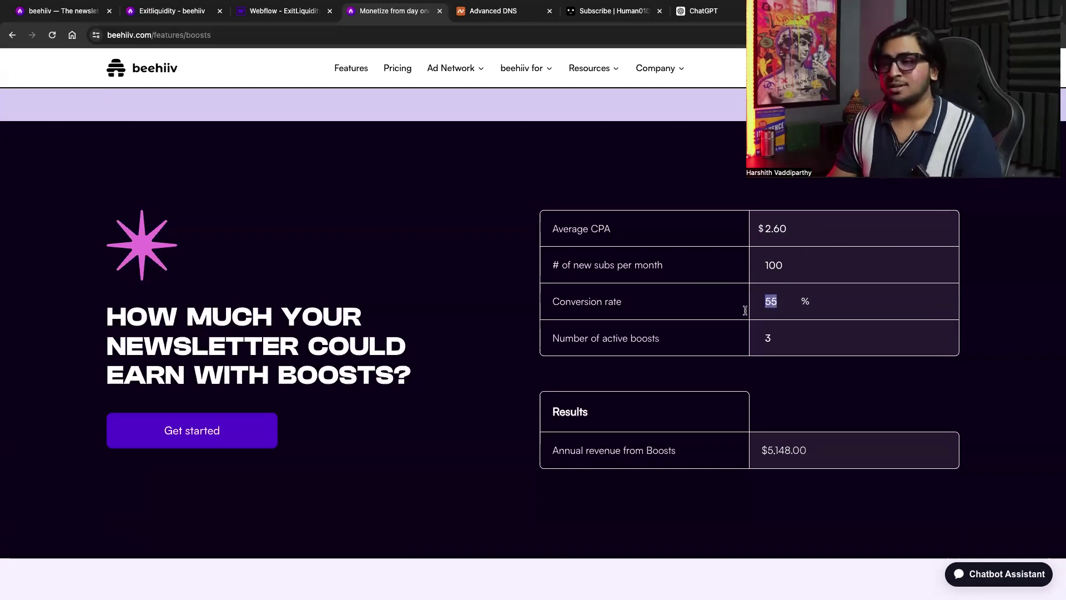
left_click(690, 348)
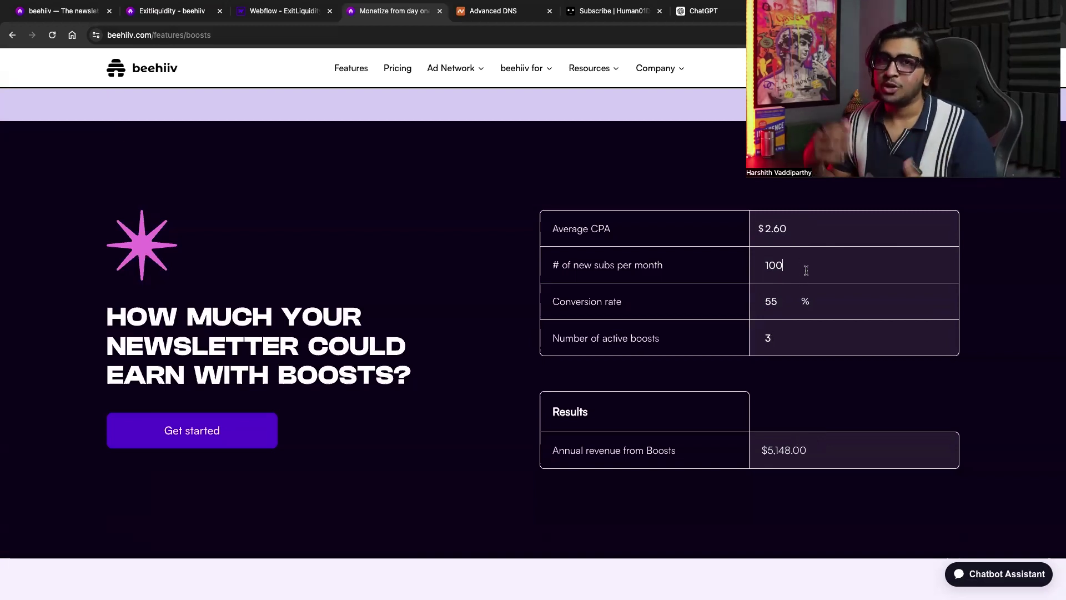
type("0")
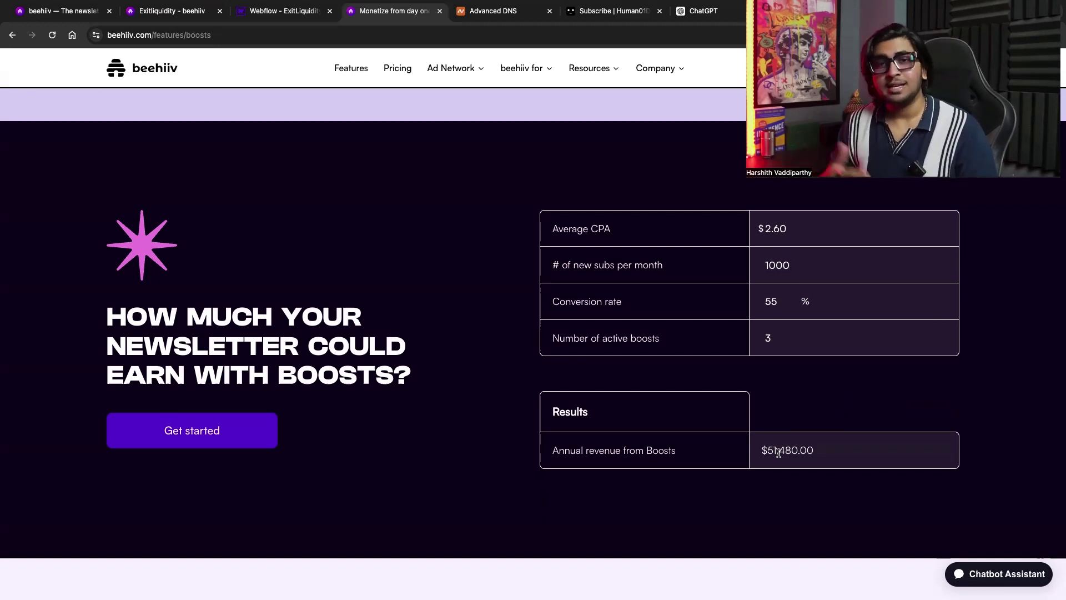
- Set conversion rate to 70% and active boosts to 3, yielding $65,519.00 annual revenue
left_click_drag(784, 300, 762, 302)
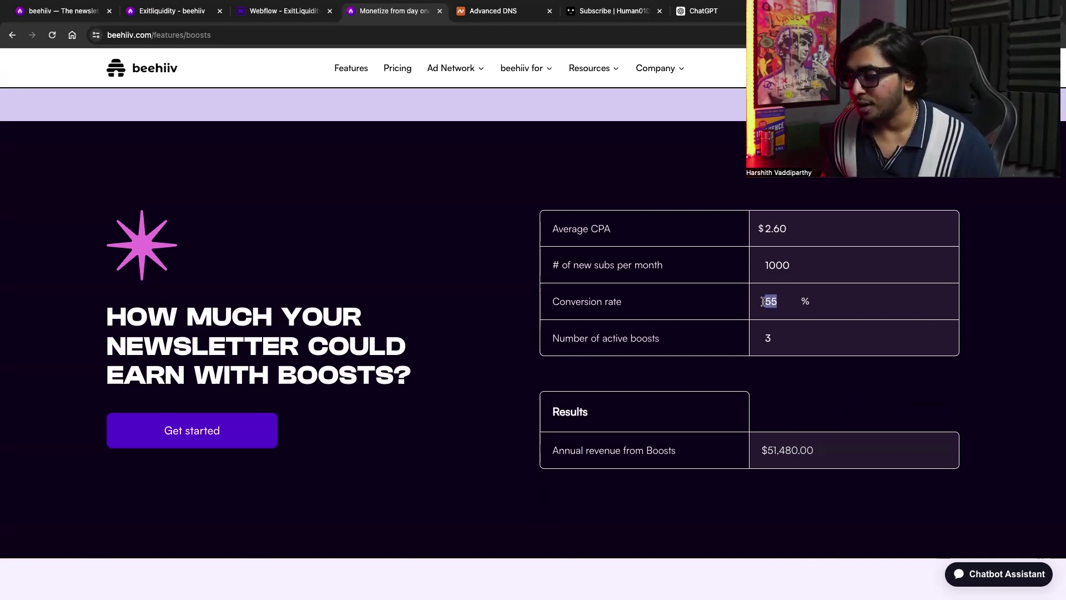
type("70")
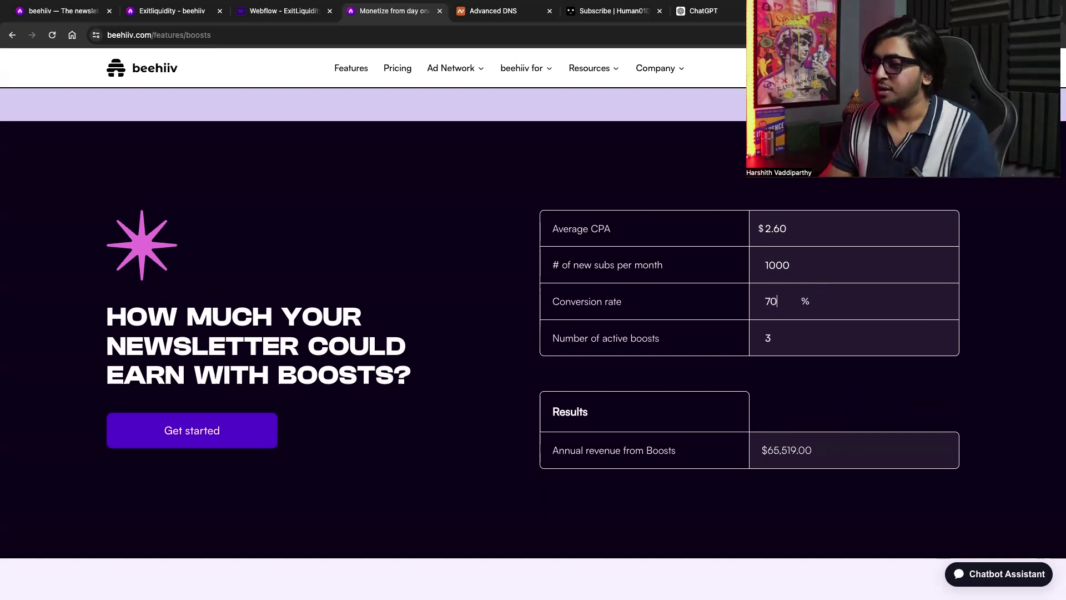
double_click(766, 337)
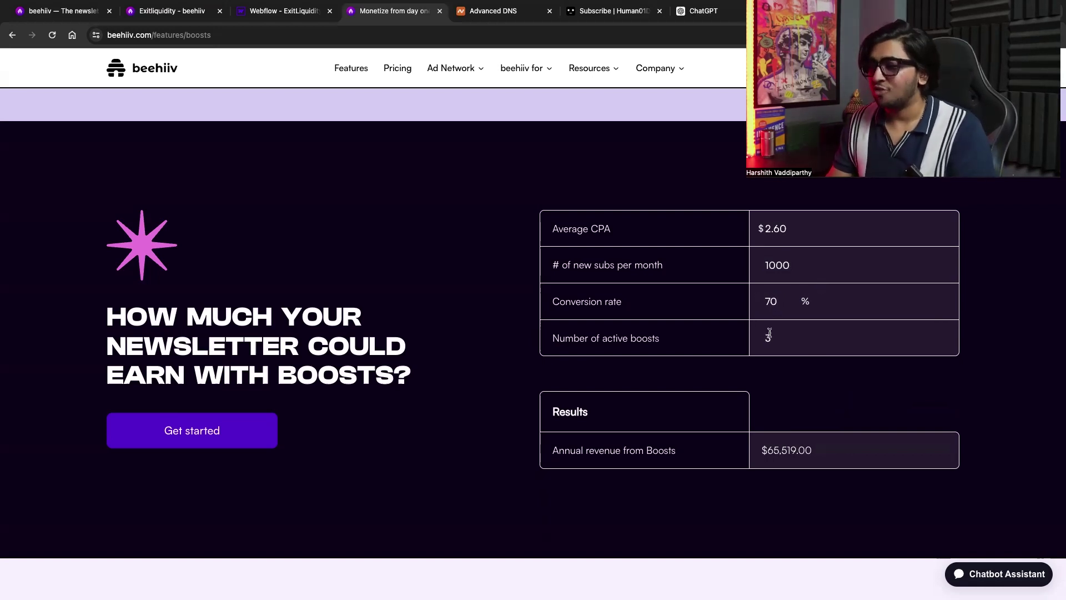
key("BackSpace")
type("5")
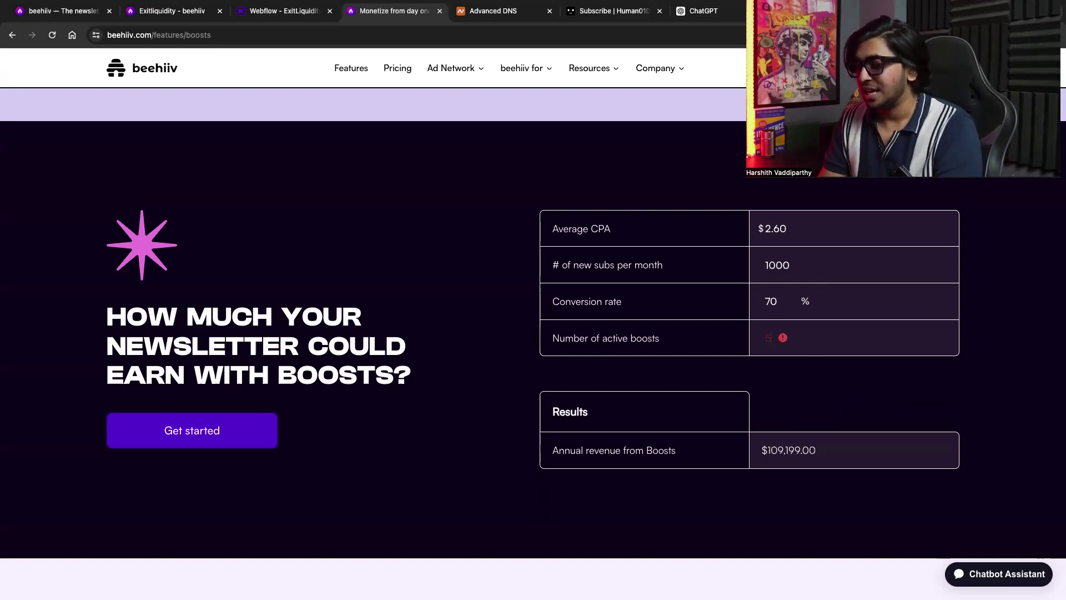
type("3")
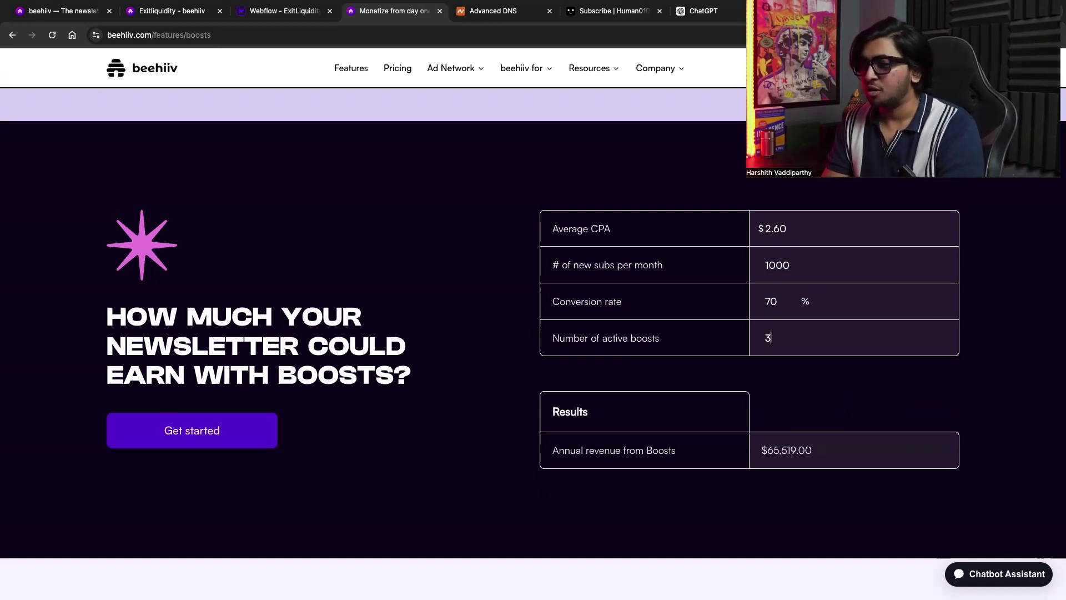
key("Down")
key("Up")
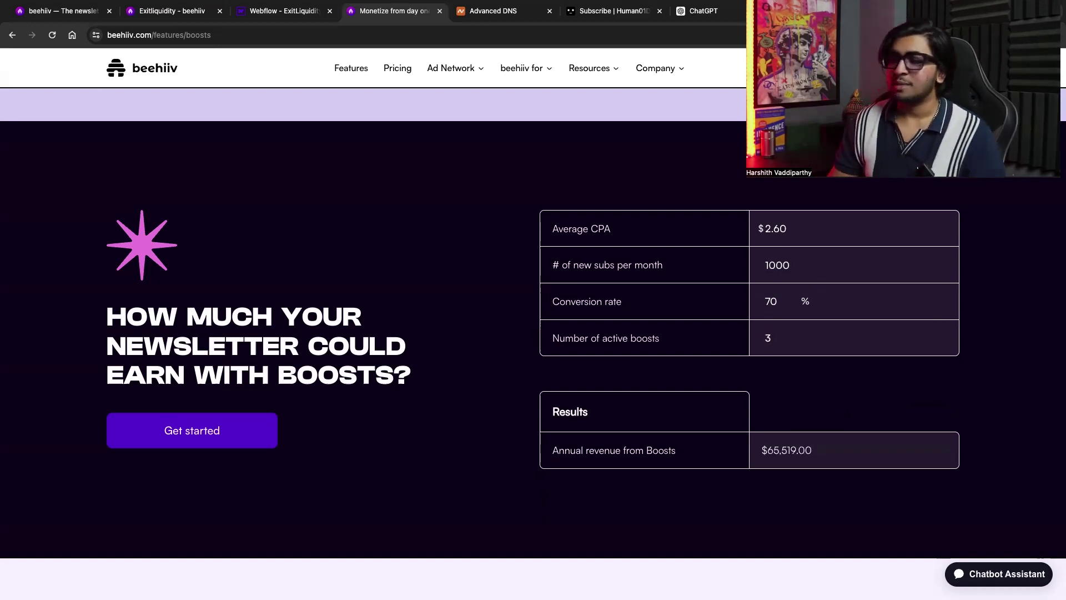
key("Down")
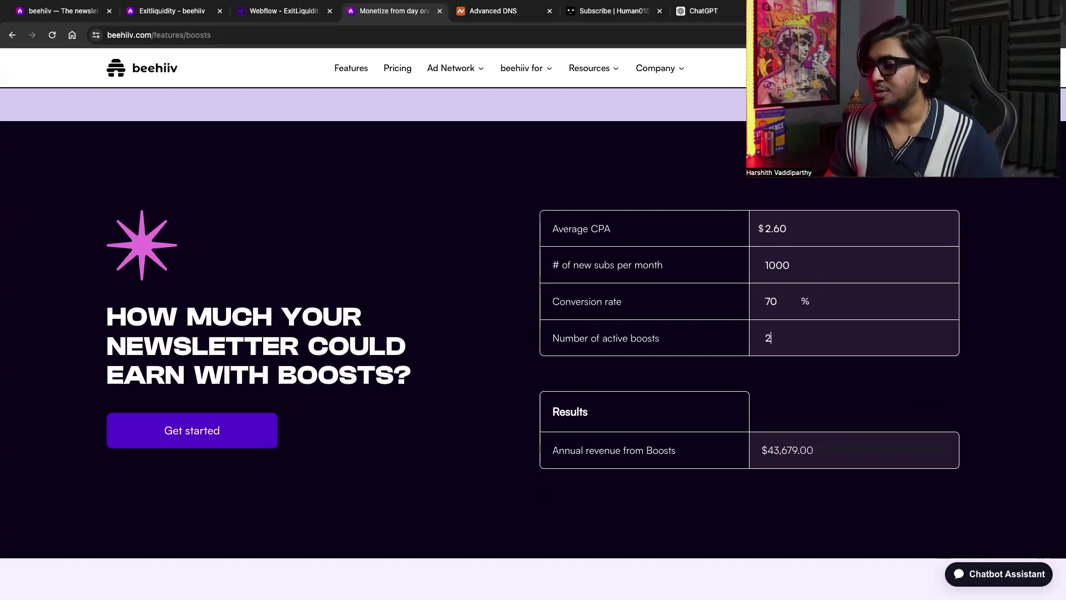
key("Up")
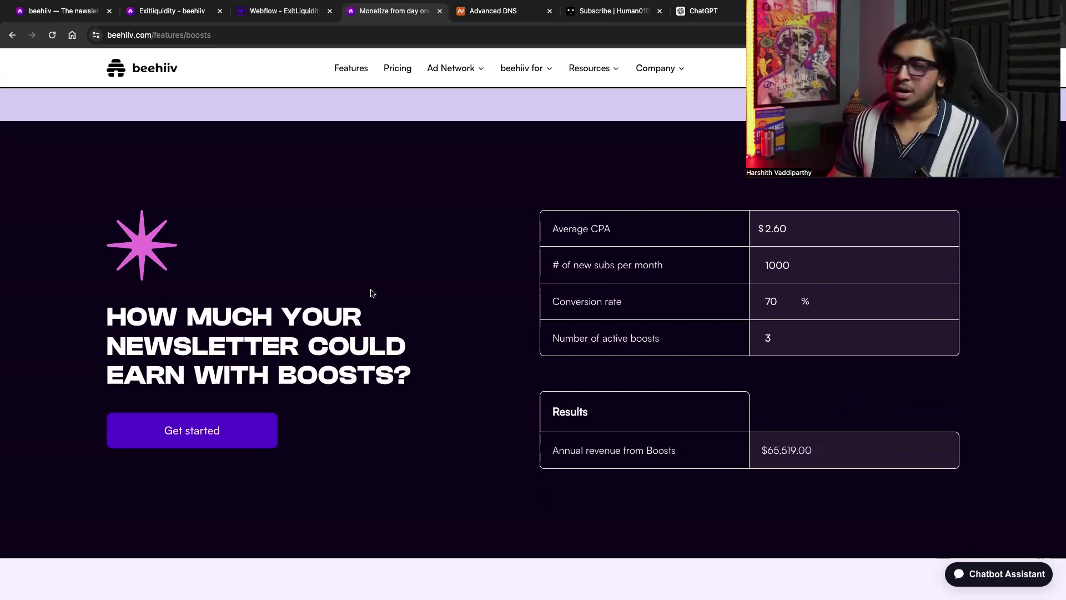
scroll(292, 387, "down", 9)
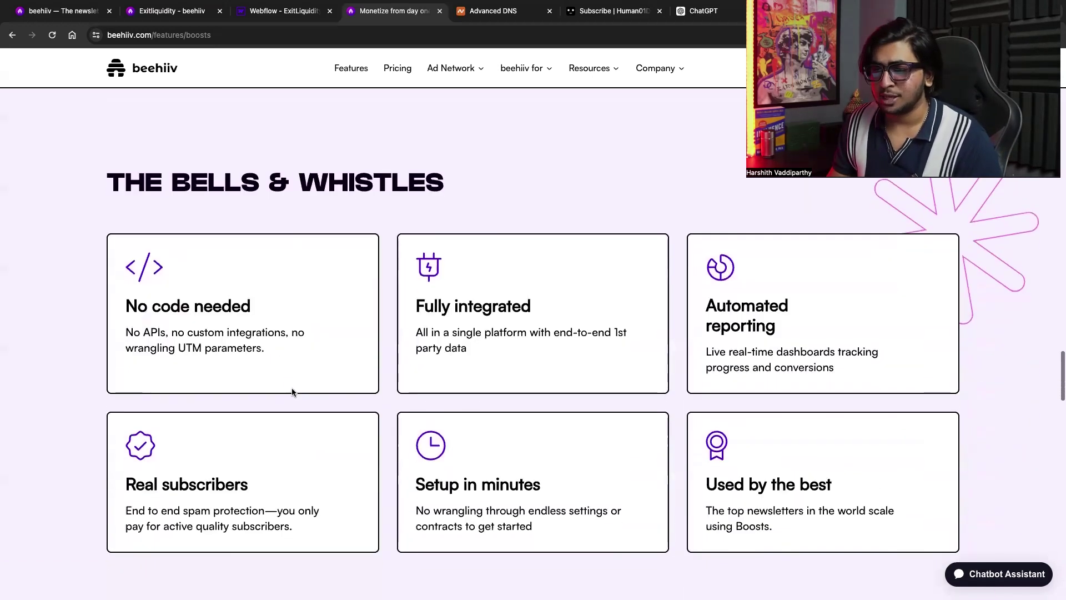
scroll(292, 391, "down", 20)
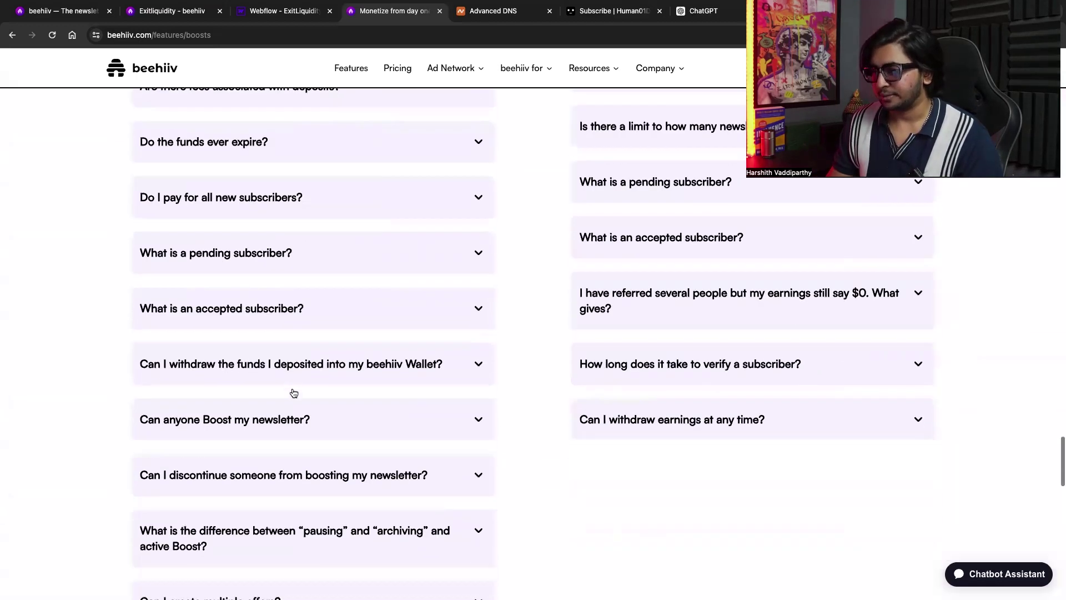
scroll(294, 390, "down", 2)
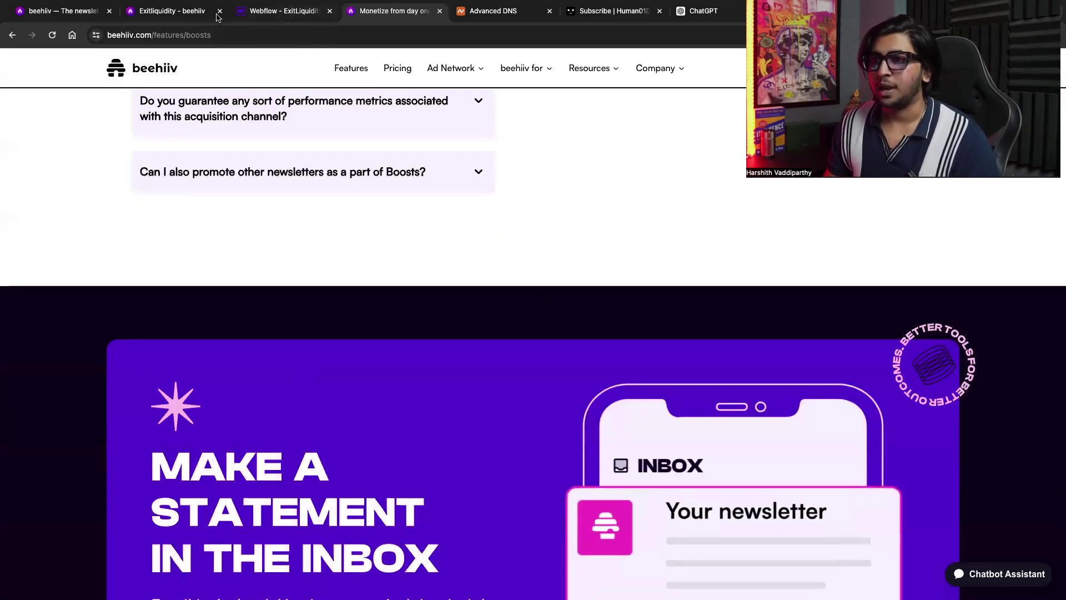
- Switch to the Exitliquidity account and open Monetization > Boosts from the dashboard
left_click(186, 11)
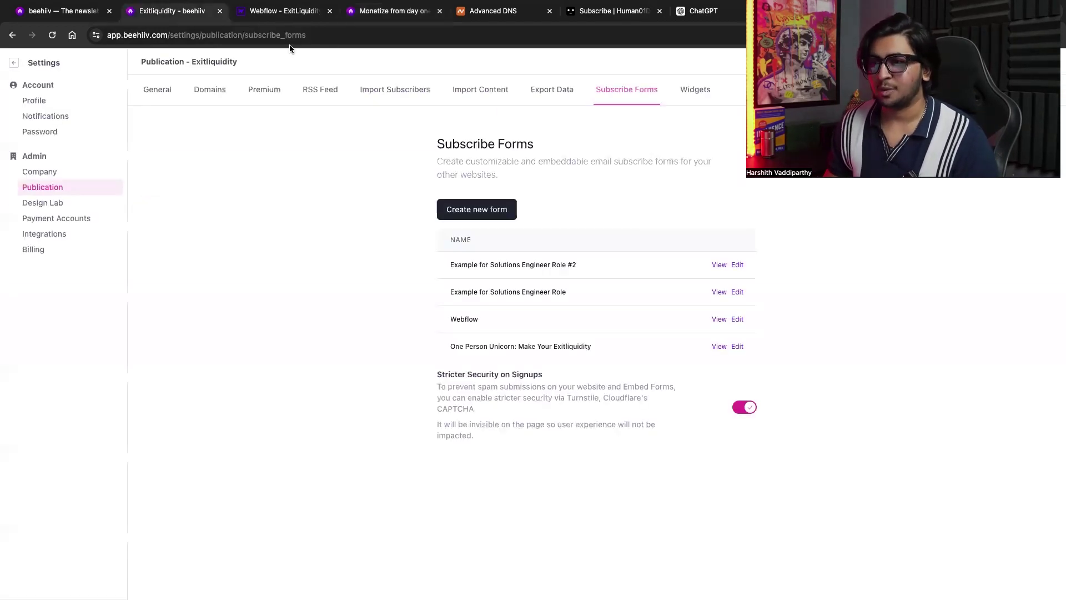
left_click(17, 62)
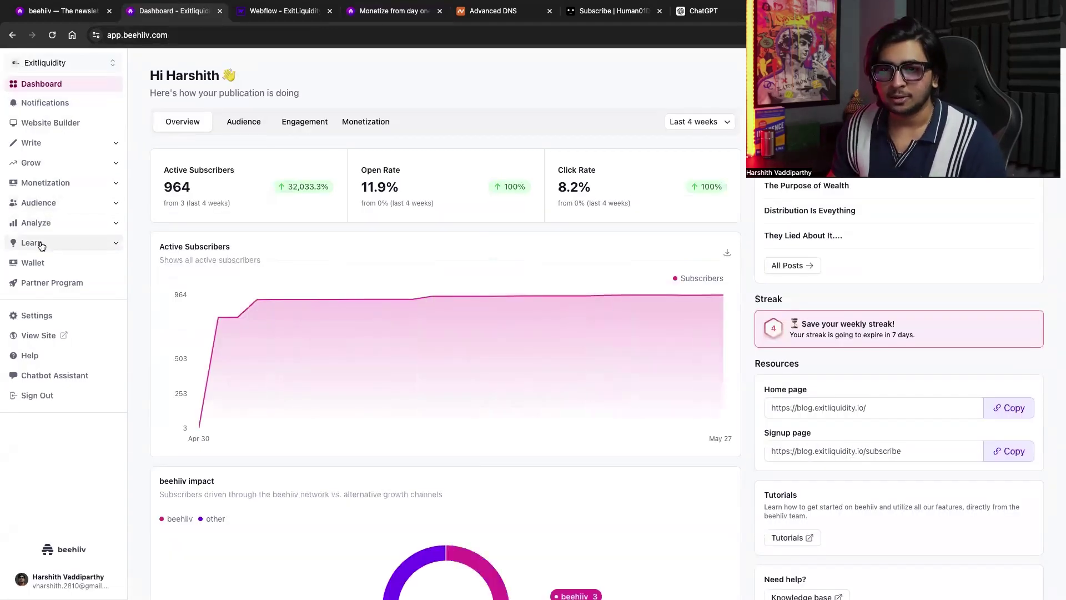
left_click(46, 182)
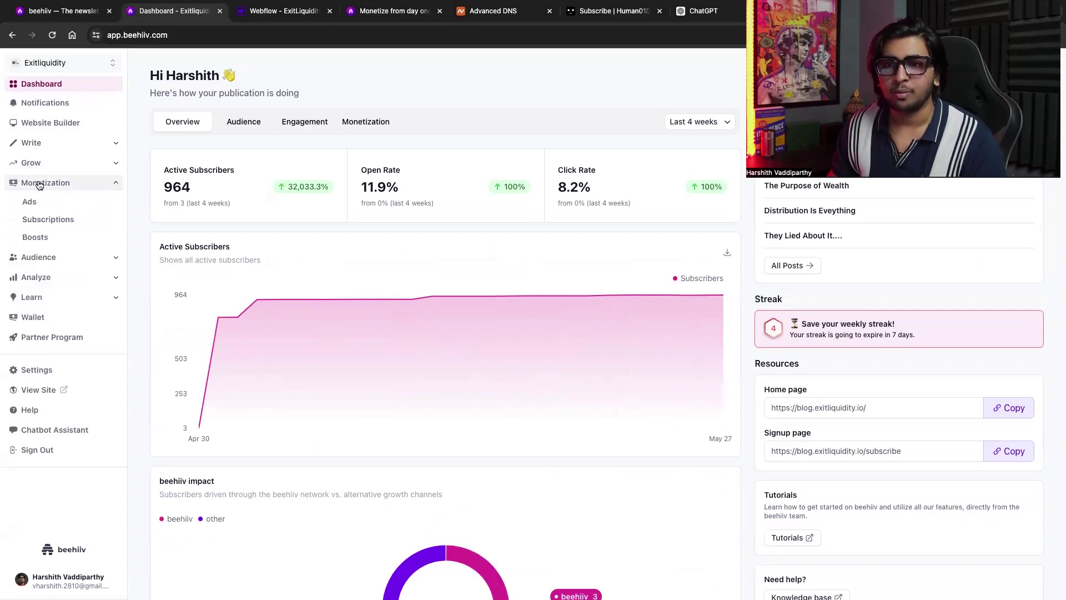
left_click(47, 239)
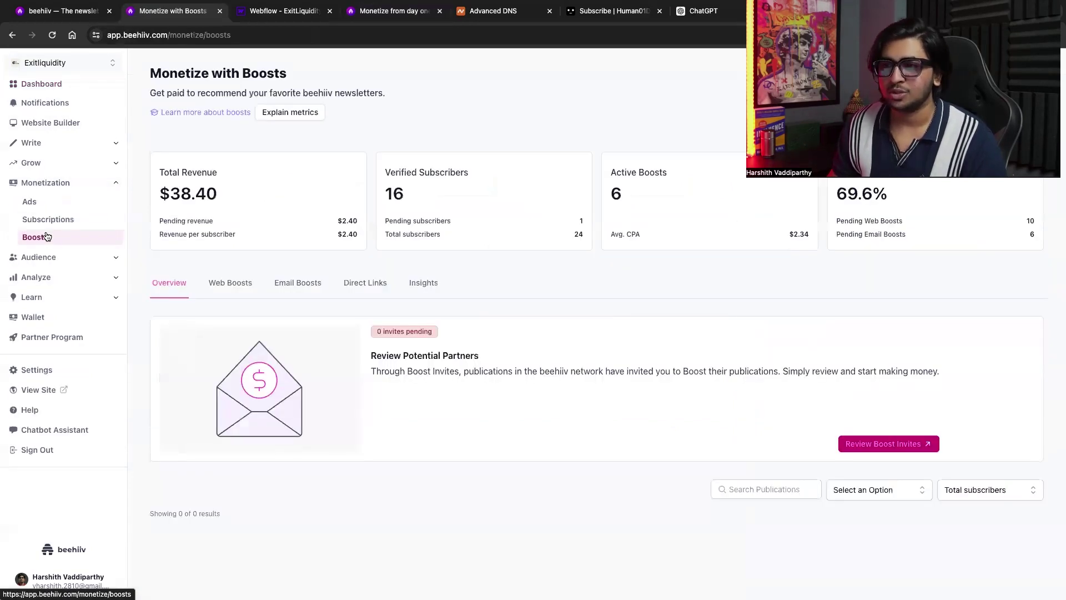
- Review the $38.40 total revenue, 16 verified subscribers and 6 active boosts
scroll(296, 208, "down", 2)
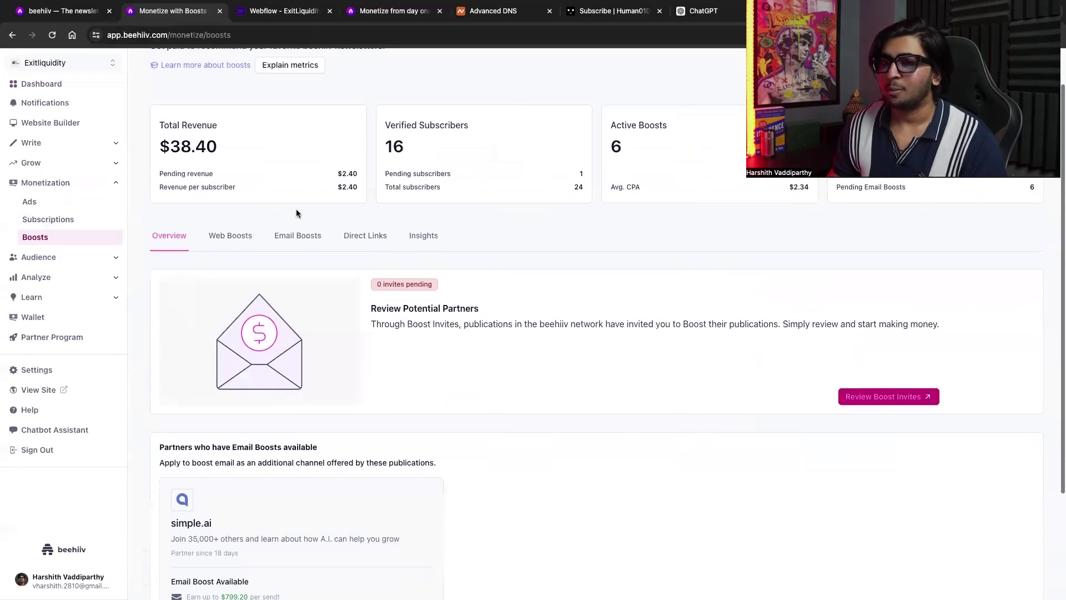
scroll(296, 209, "up", 2)
left_click_drag(228, 202, 170, 198)
left_click(181, 199)
left_click(184, 199)
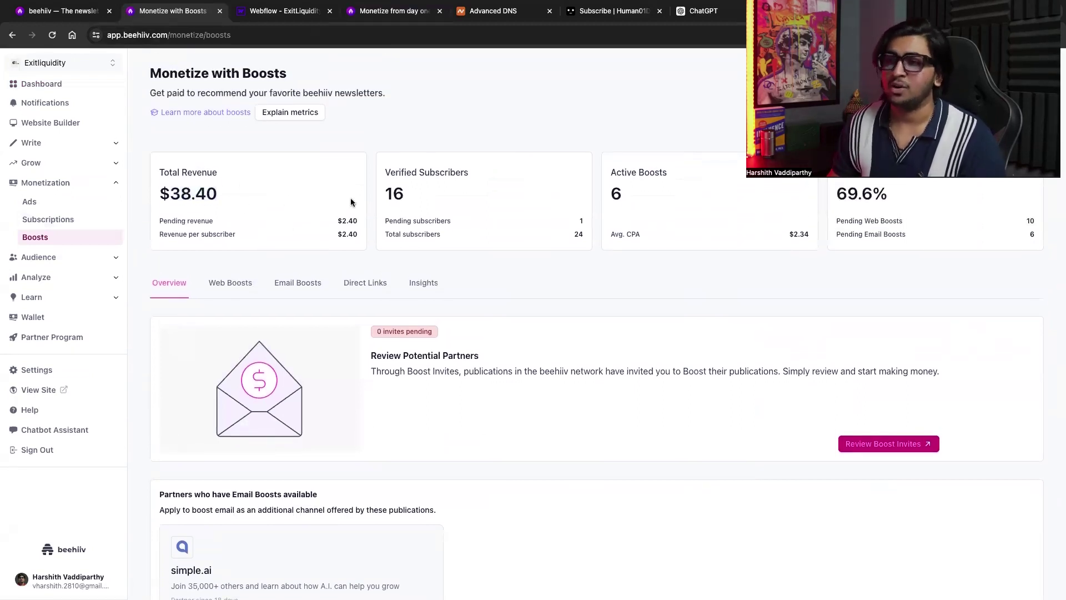
scroll(351, 202, "down", 5)
scroll(351, 202, "down", 5)
scroll(350, 202, "down", 4)
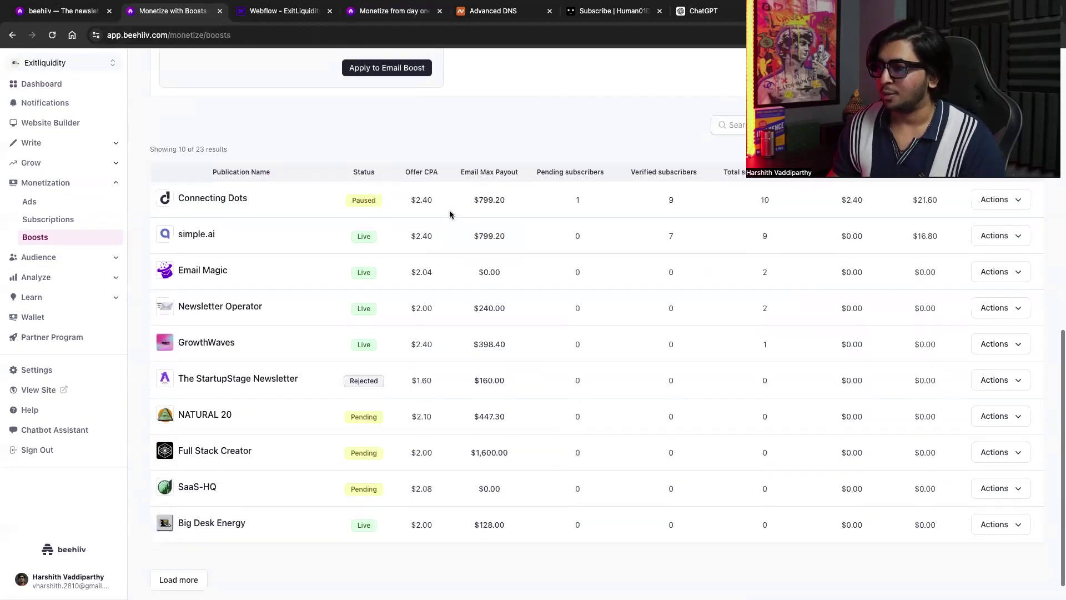
scroll(452, 214, "up", 5)
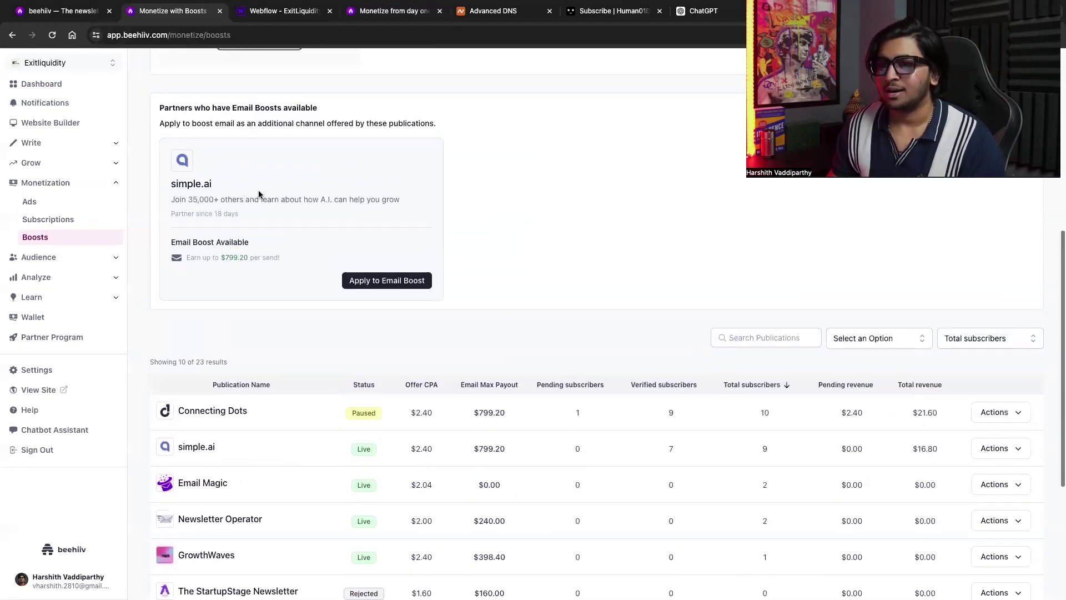
- Review the Email Boosts performance table and its top rows
scroll(261, 197, "down", 3)
scroll(261, 196, "up", 9)
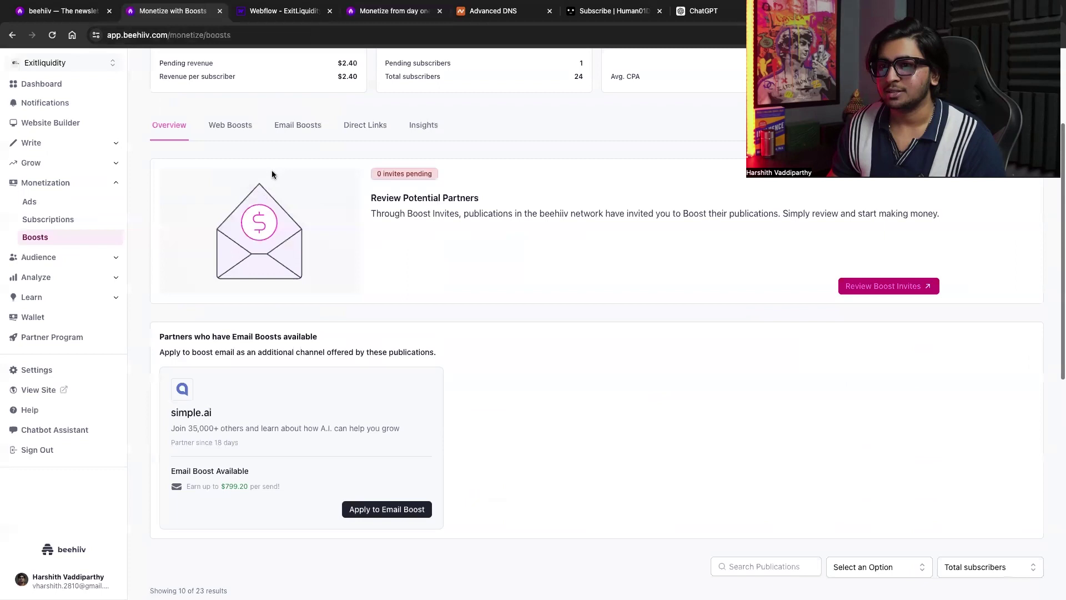
left_click(281, 121)
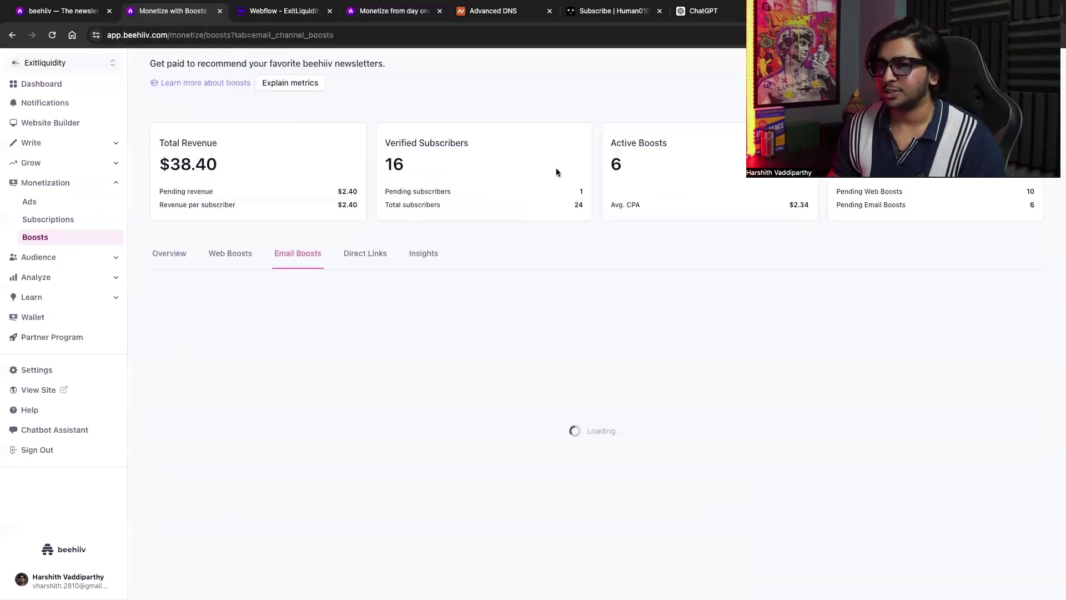
scroll(553, 172, "down", 2)
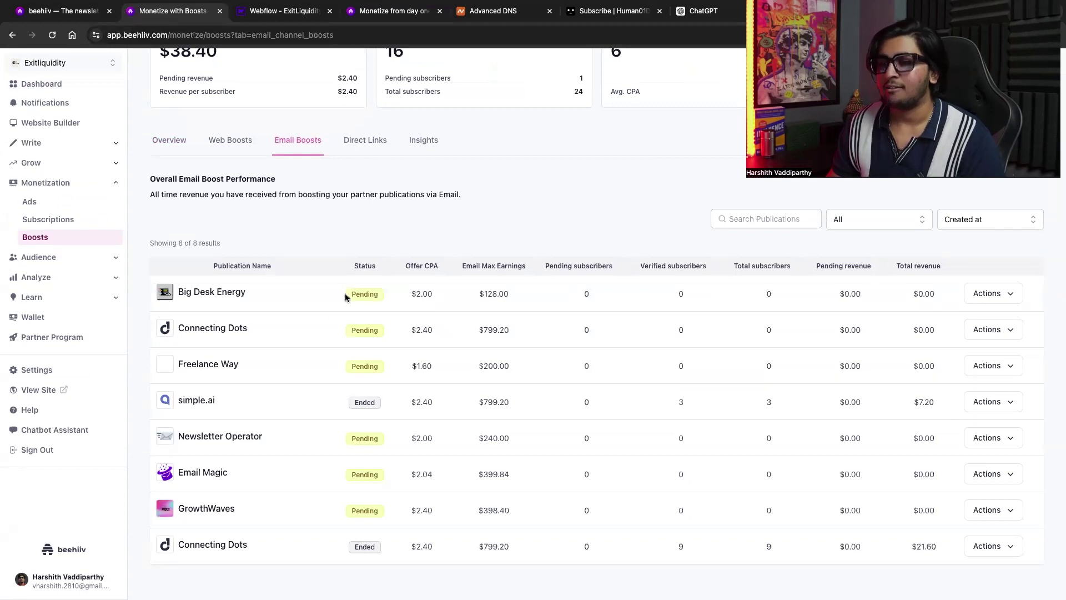
mouse_move(344, 295)
left_mouse_down()
mouse_move(374, 321)
mouse_move(341, 294)
left_mouse_up()
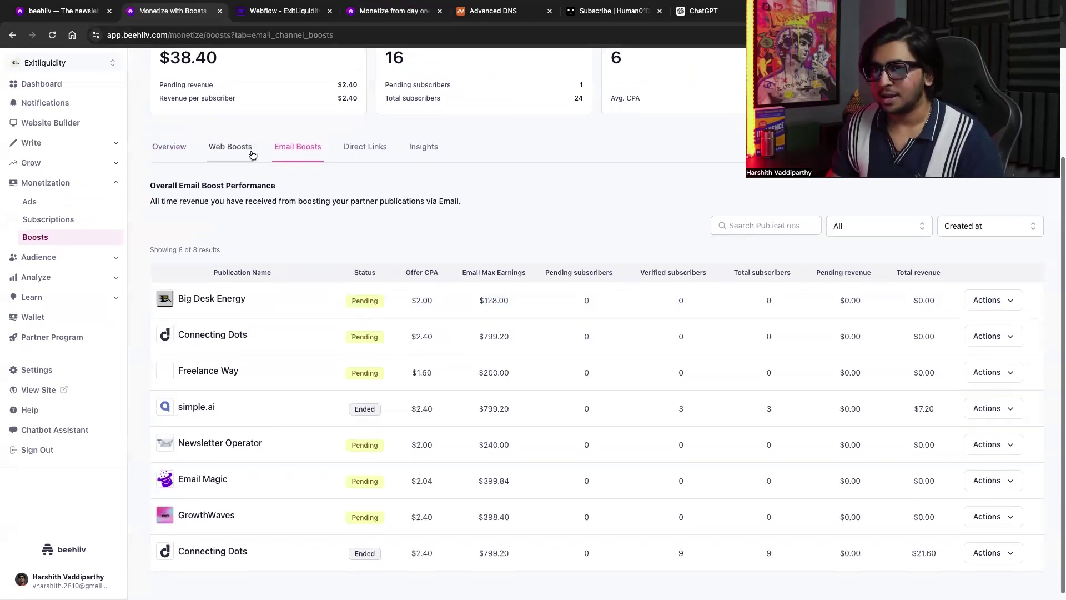
- Switch to Web Boosts and inspect the partner list, including simple.ai's 9 total subscribers
left_click(231, 142)
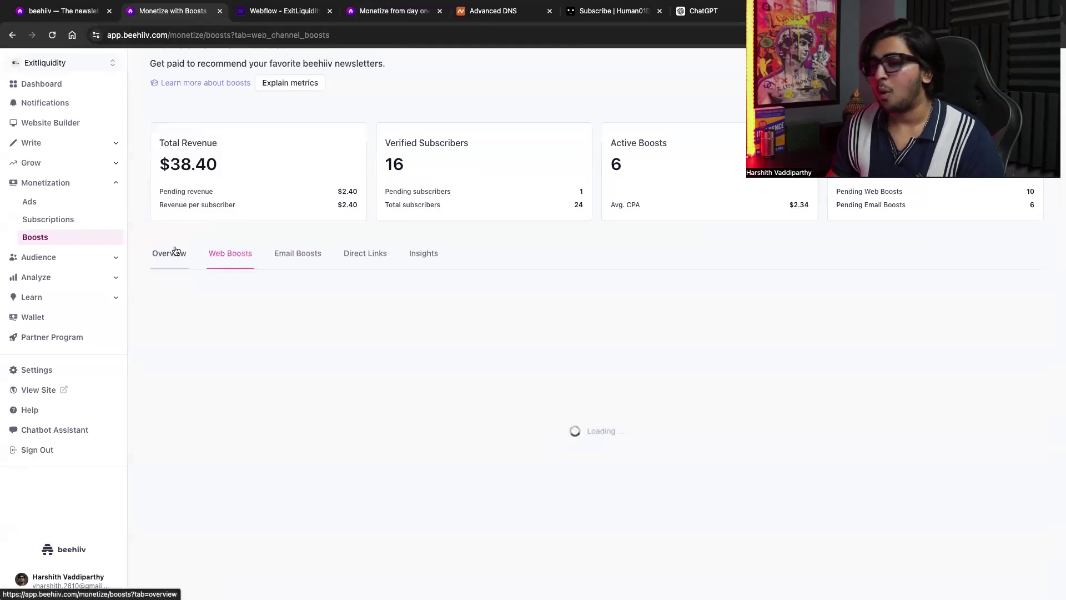
scroll(530, 261, "down", 3)
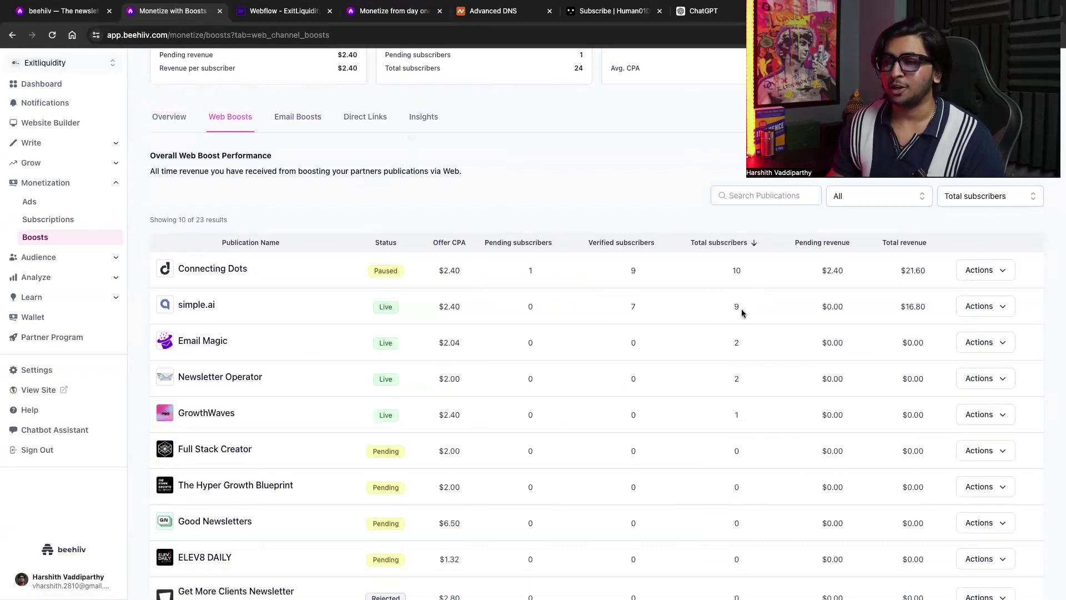
left_click_drag(742, 313, 732, 309)
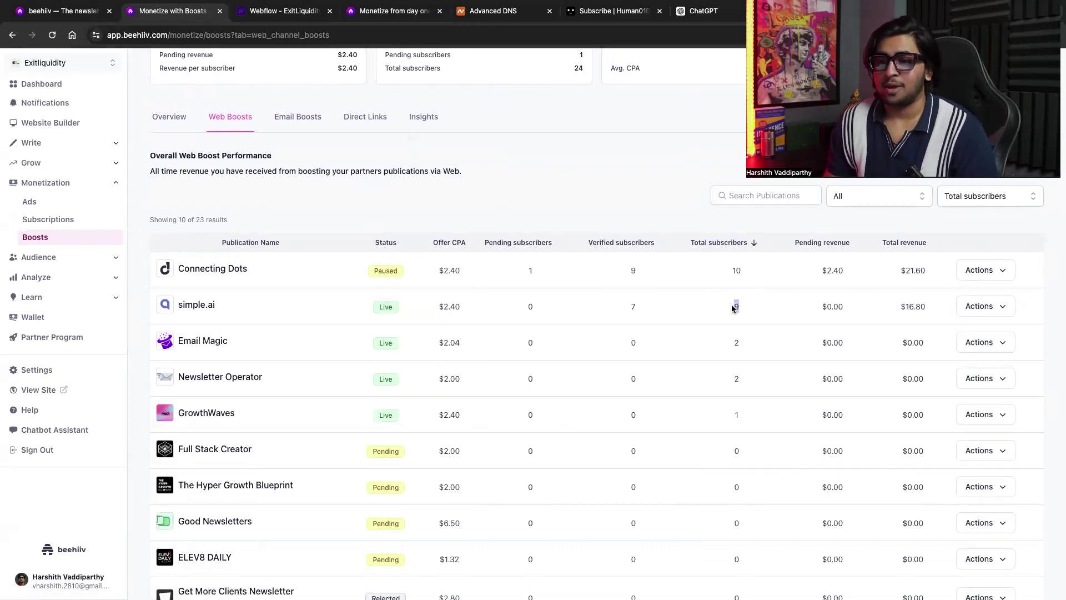
left_click(731, 304)
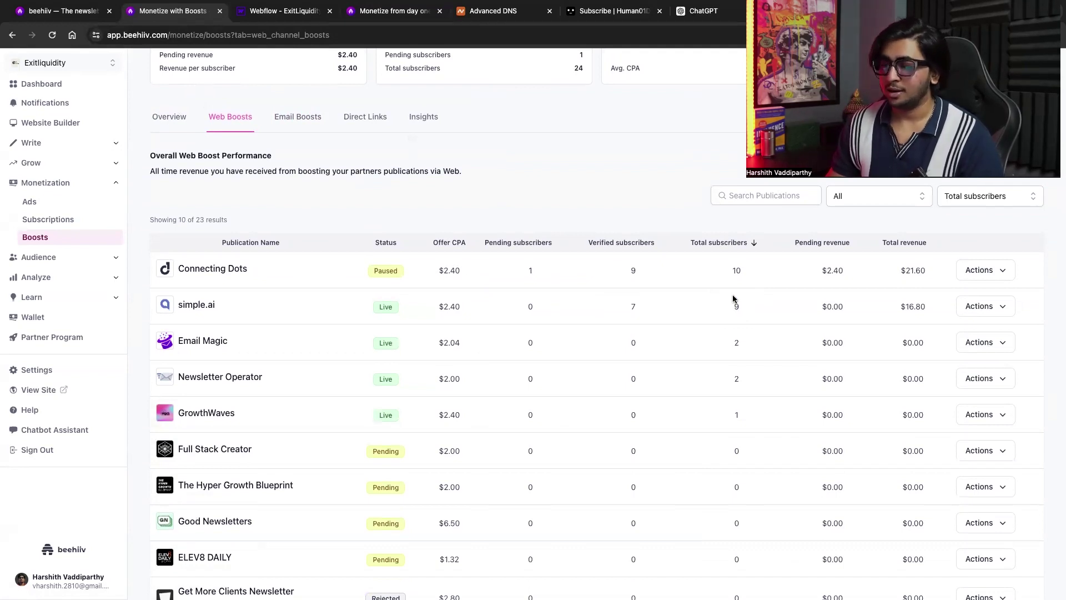
double_click(736, 306)
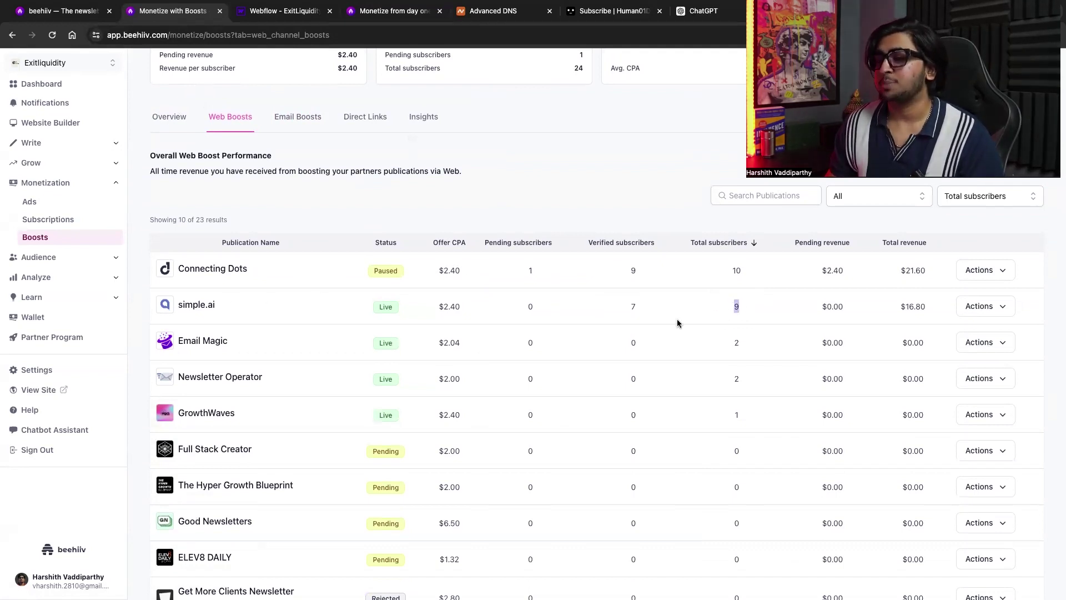
left_click(730, 308)
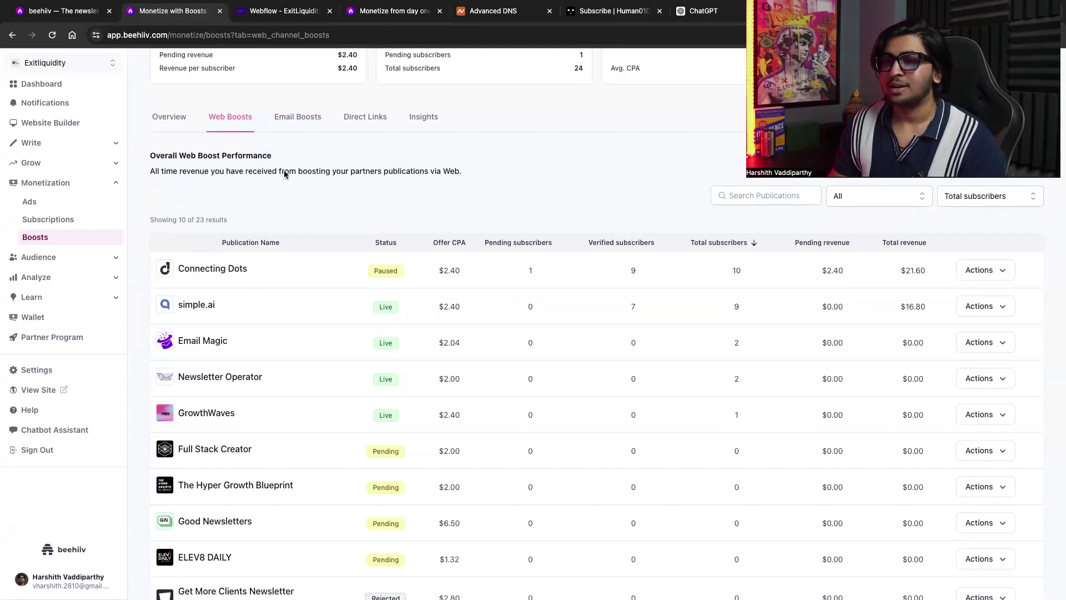
- Return to the Boosts Overview, review simple.ai's $799.20-per-send Email Boost, and expand Grow
left_click(179, 131)
scroll(237, 163, "down", 2)
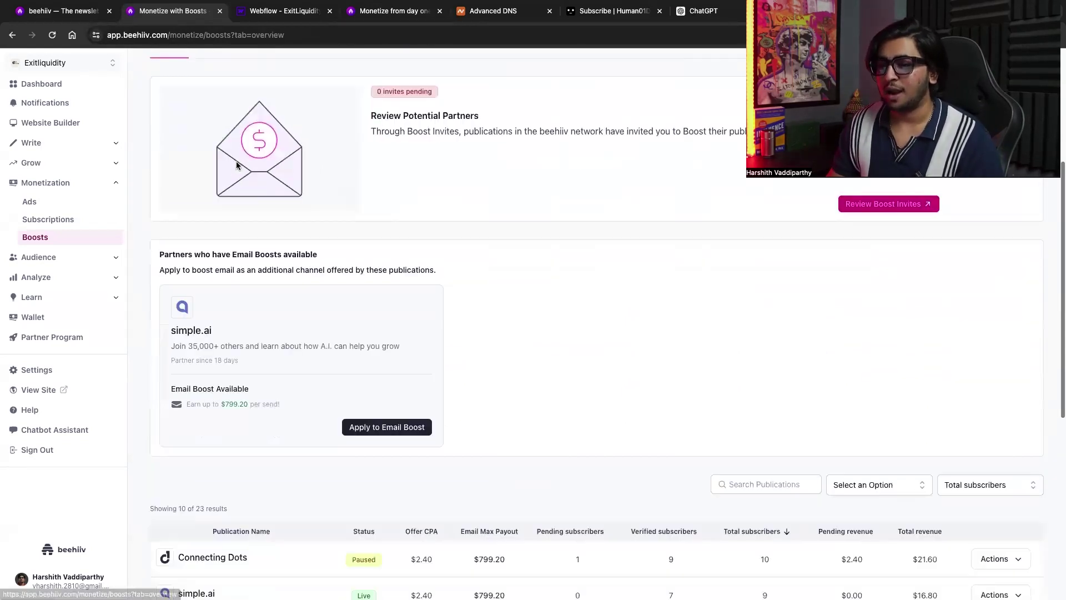
scroll(236, 163, "down", 3)
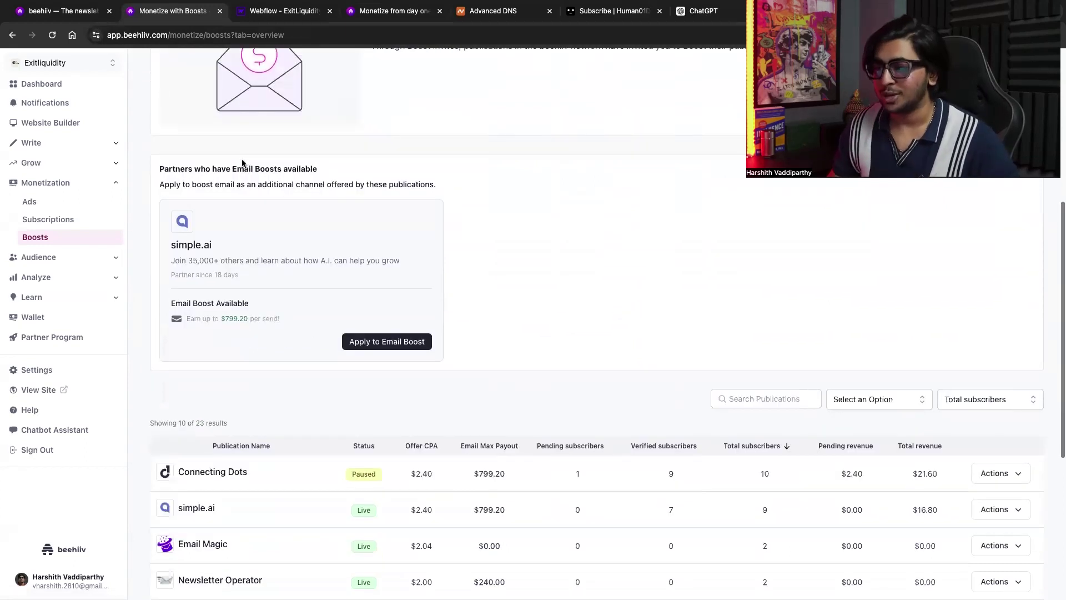
scroll(438, 285, "down", 1)
scroll(438, 286, "down", 2)
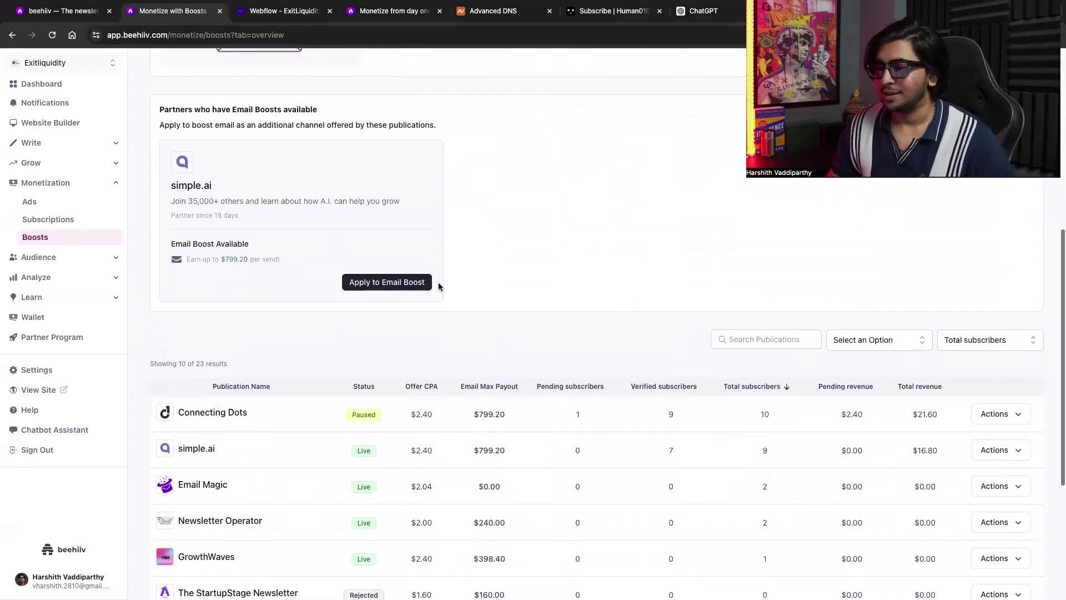
scroll(438, 286, "up", 10)
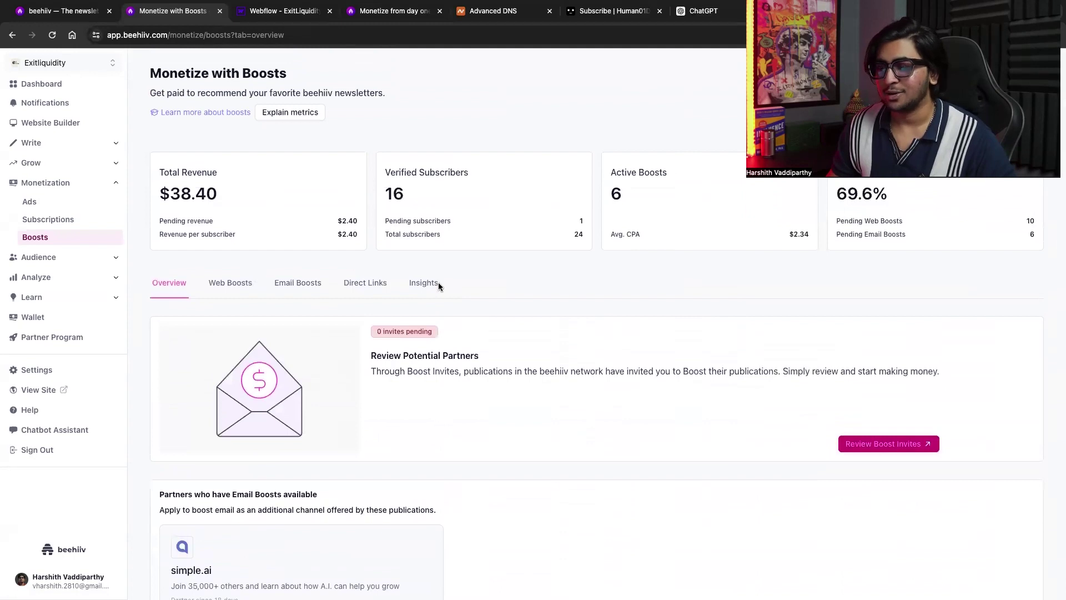
scroll(438, 282, "down", 1)
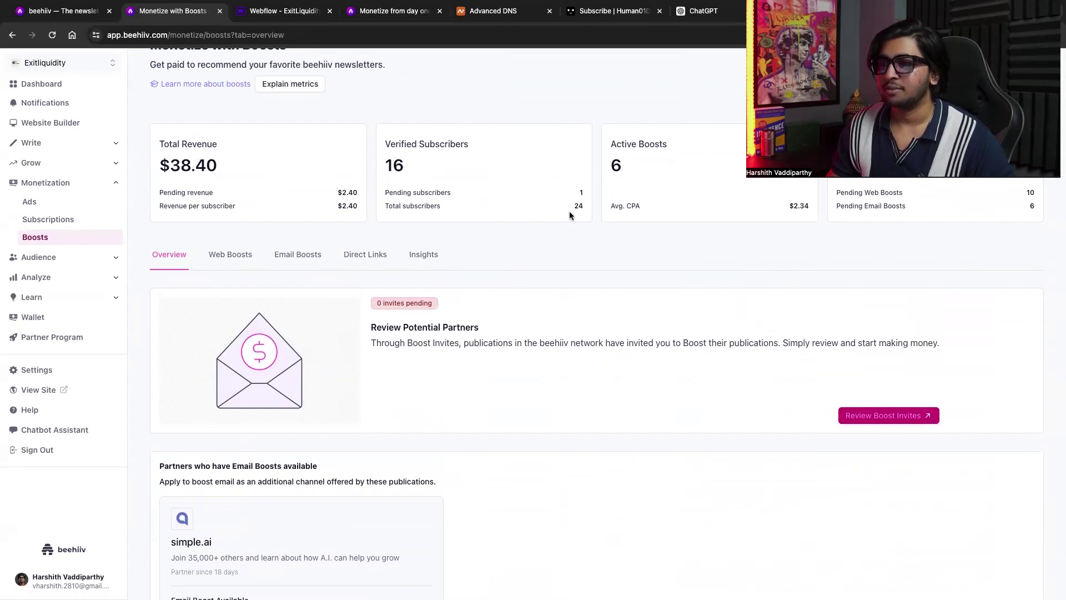
scroll(548, 197, "down", 5)
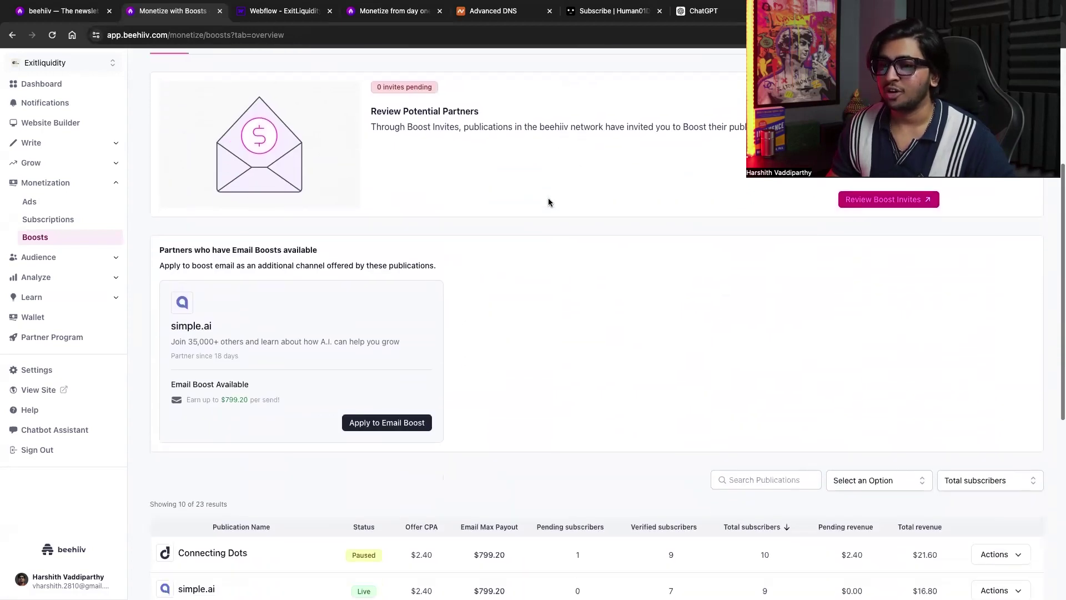
left_click(47, 163)
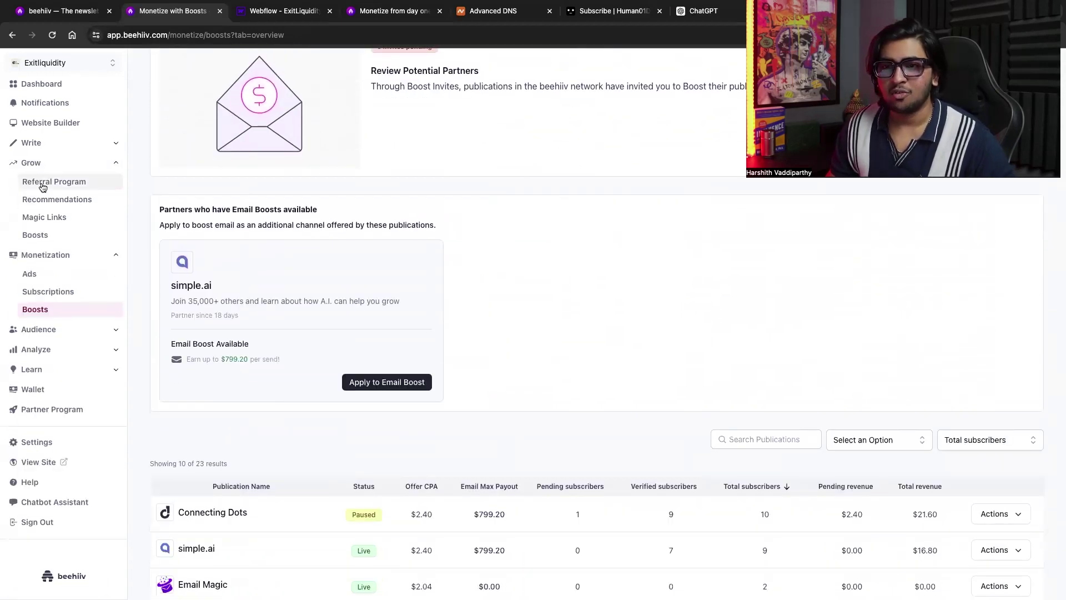
- Open Grow with Boosts and review the $71.40 balance and boosted publications table
left_click(44, 233)
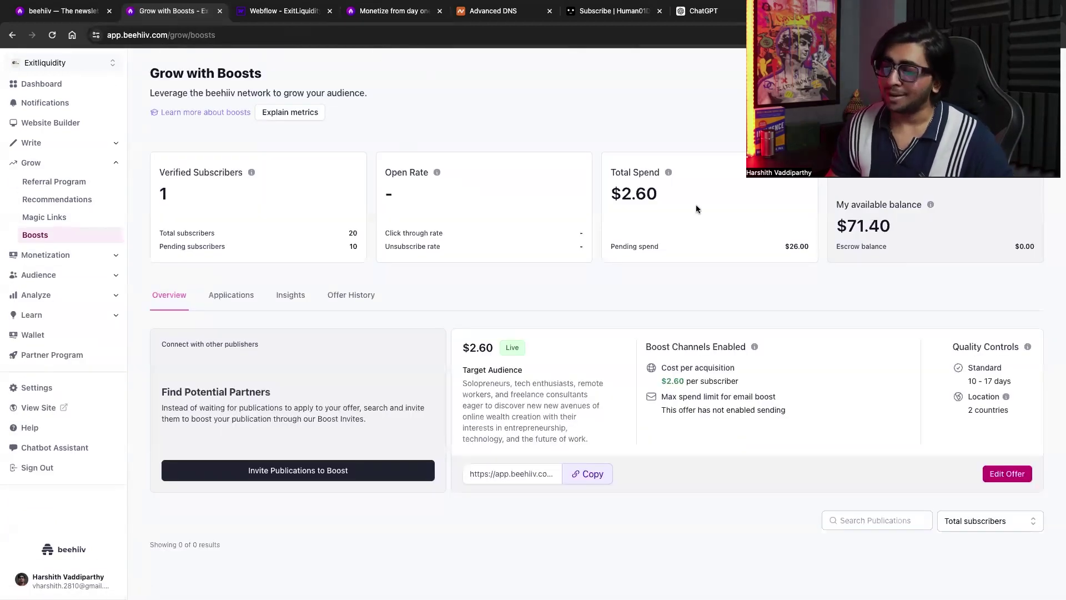
left_click_drag(834, 225, 899, 235)
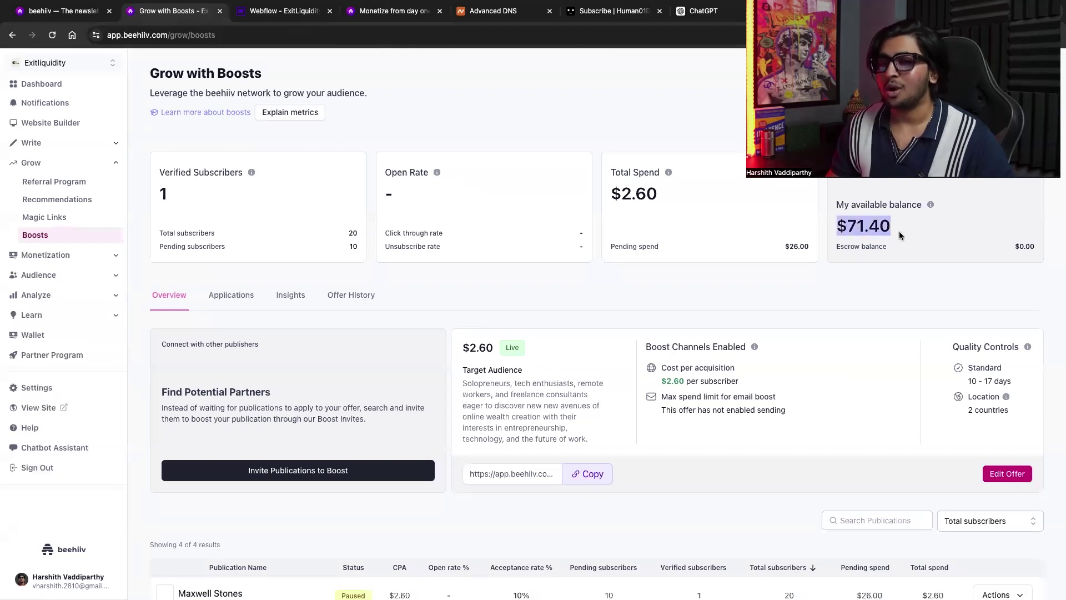
scroll(867, 216, "down", 1)
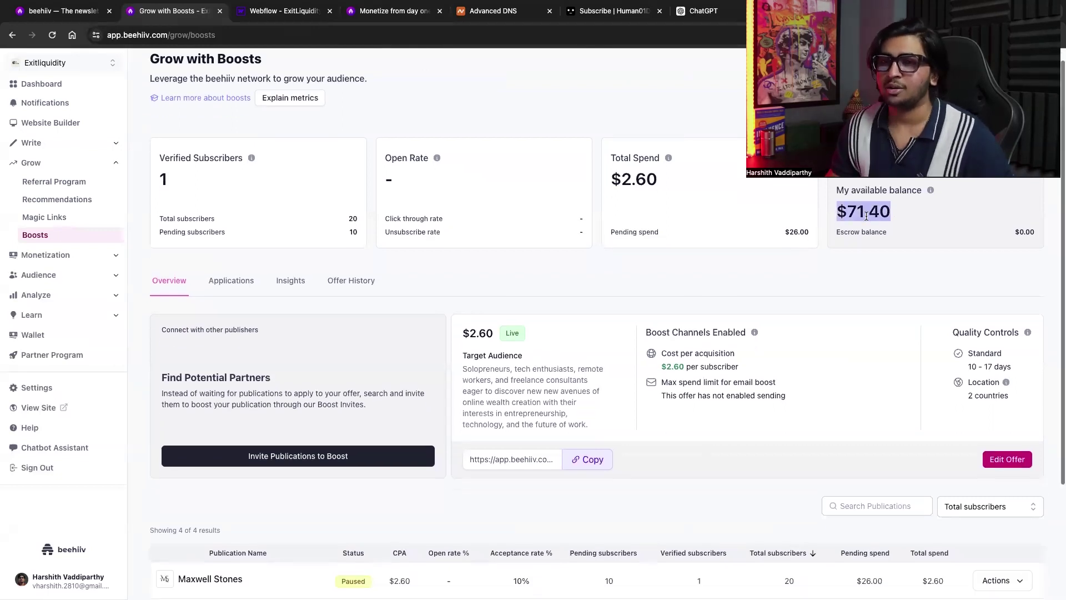
scroll(866, 215, "down", 3)
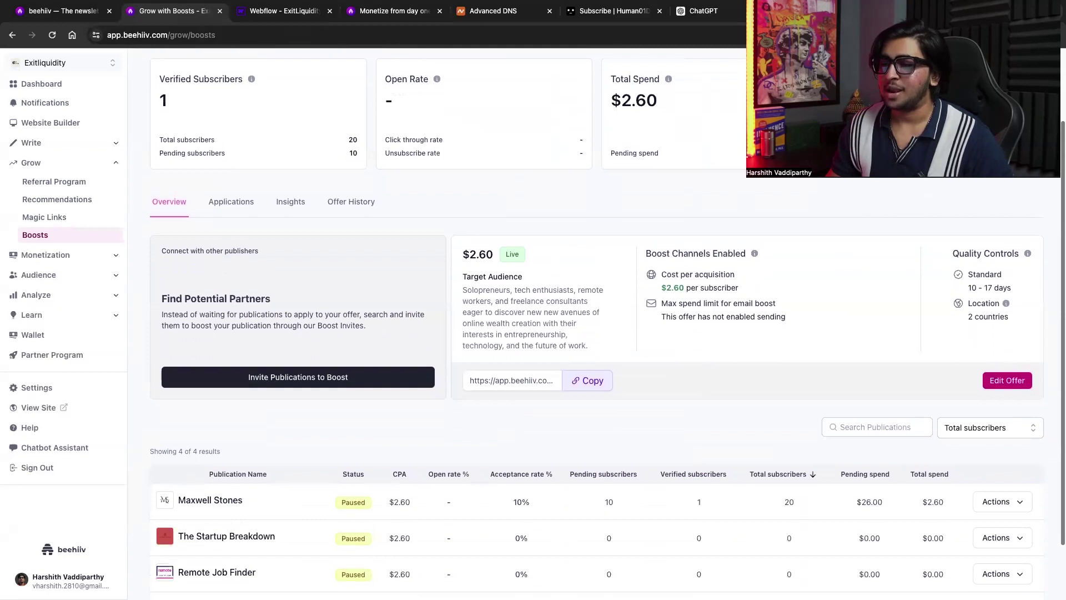
scroll(772, 360, "down", 3)
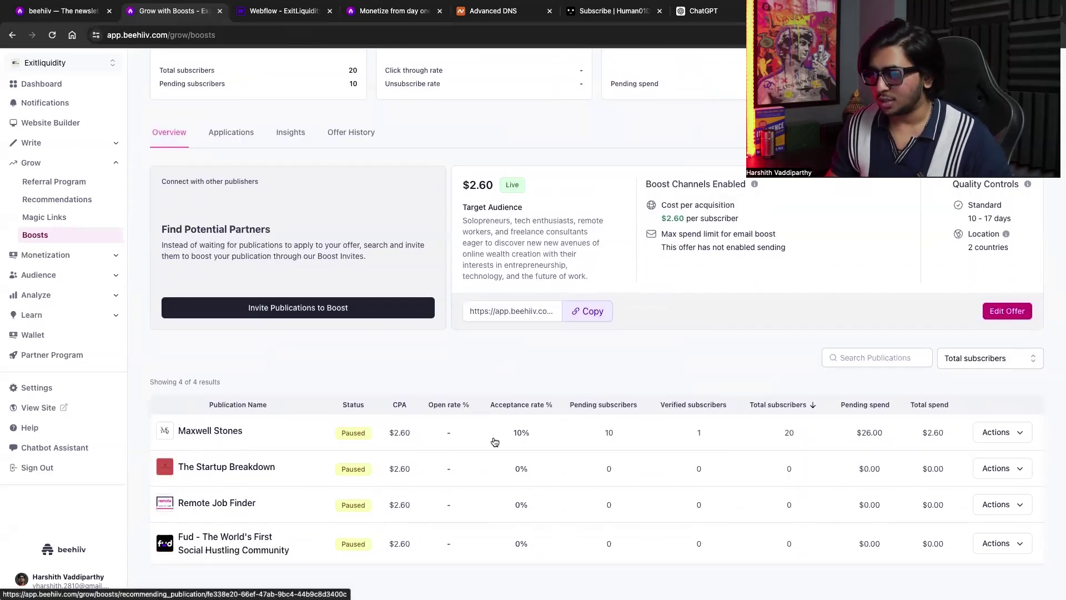
double_click(520, 438)
left_click(785, 434)
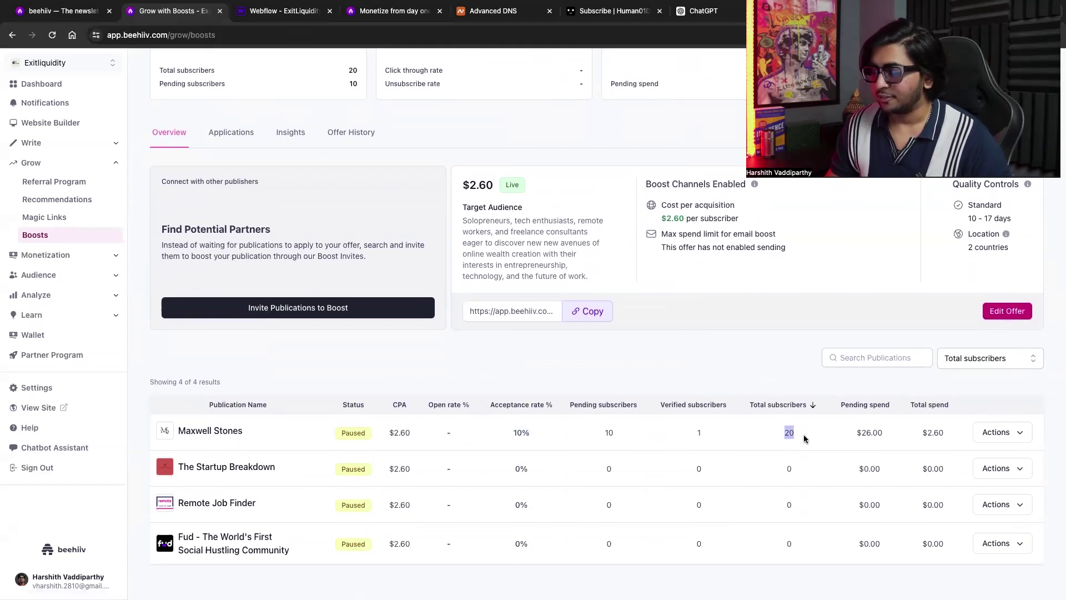
- Sort the publications by Total subscribers ascending, then descending again
left_click(789, 411)
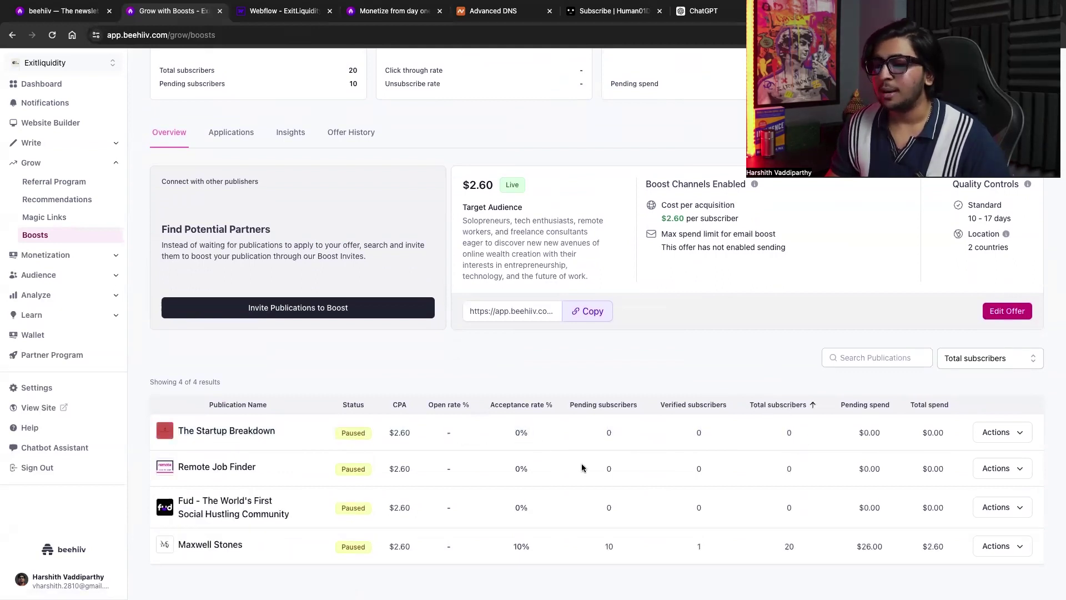
left_click(811, 403)
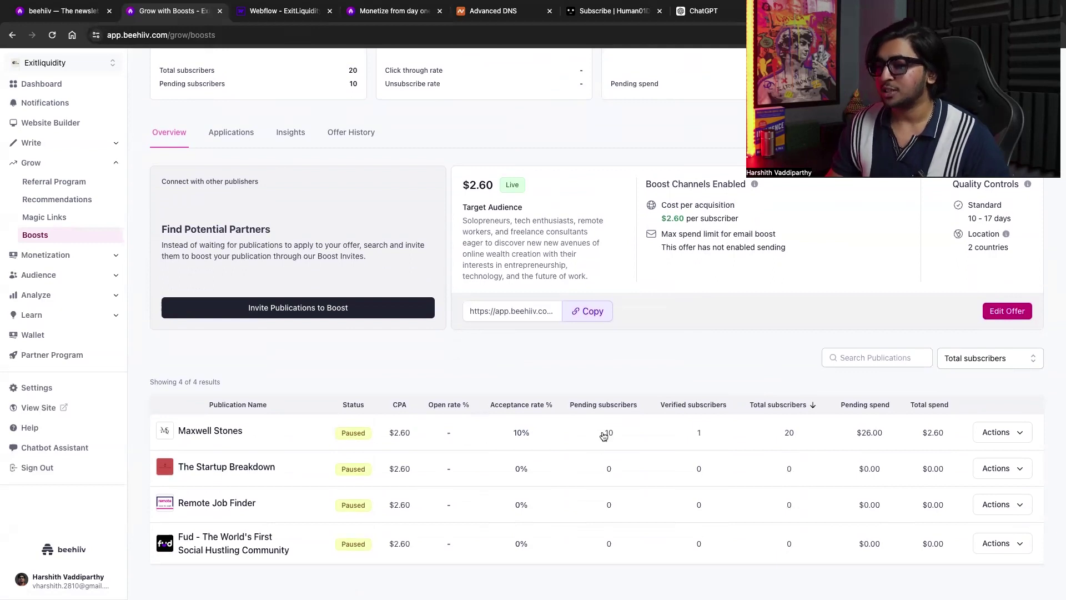
double_click(609, 430)
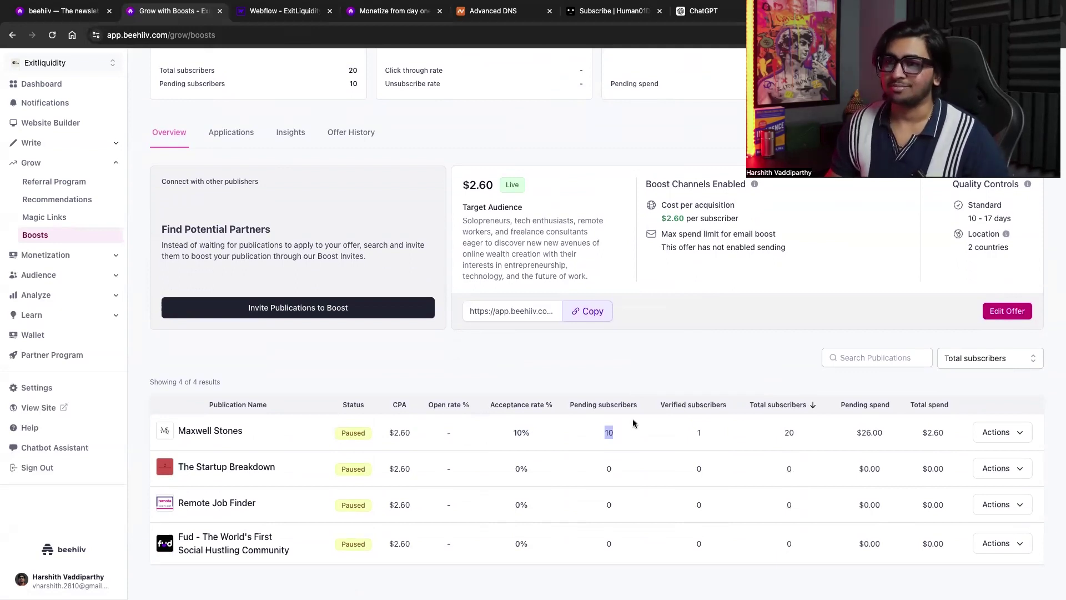
scroll(633, 423, "up", 3)
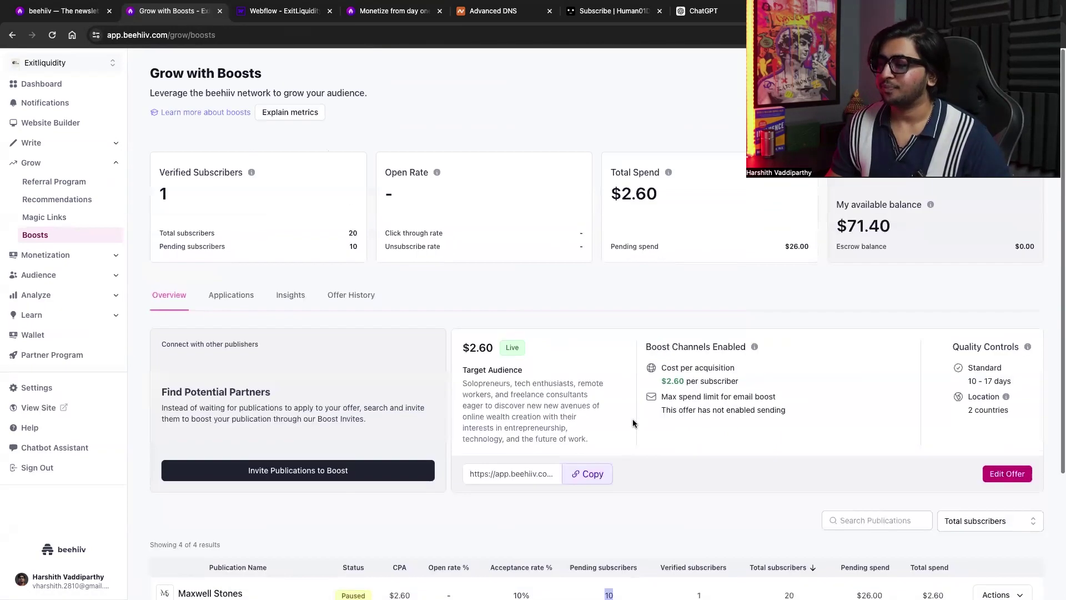
scroll(994, 386, "down", 3)
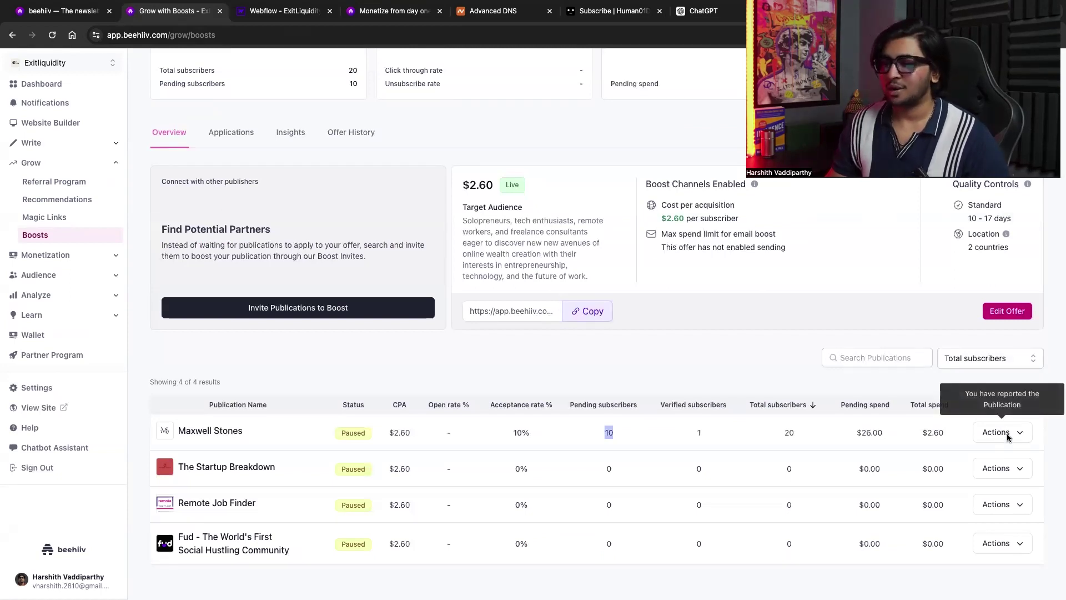
left_click(627, 434)
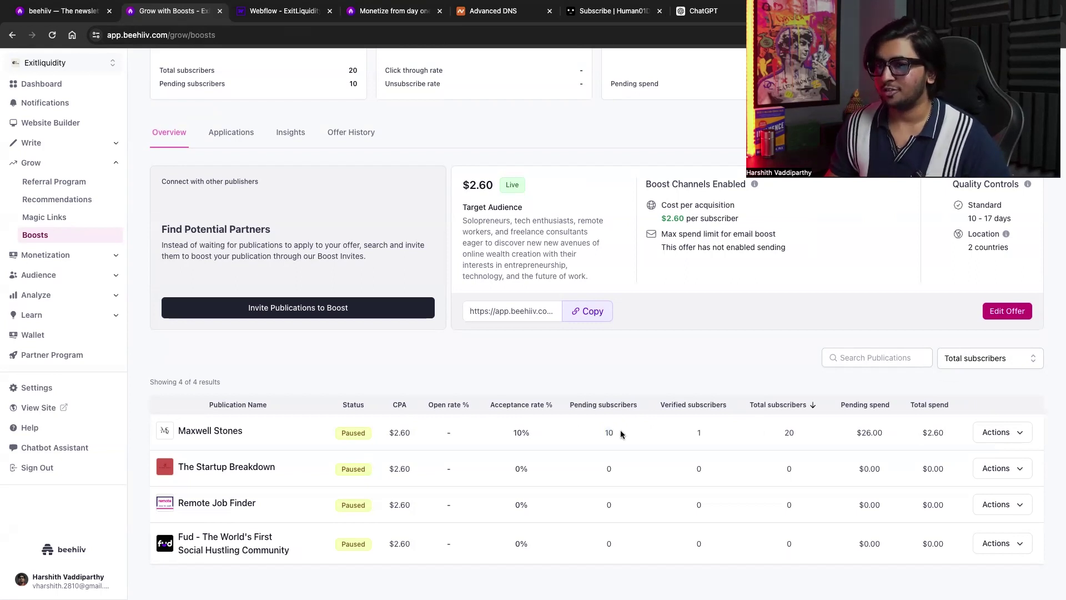
scroll(687, 275, "up", 3)
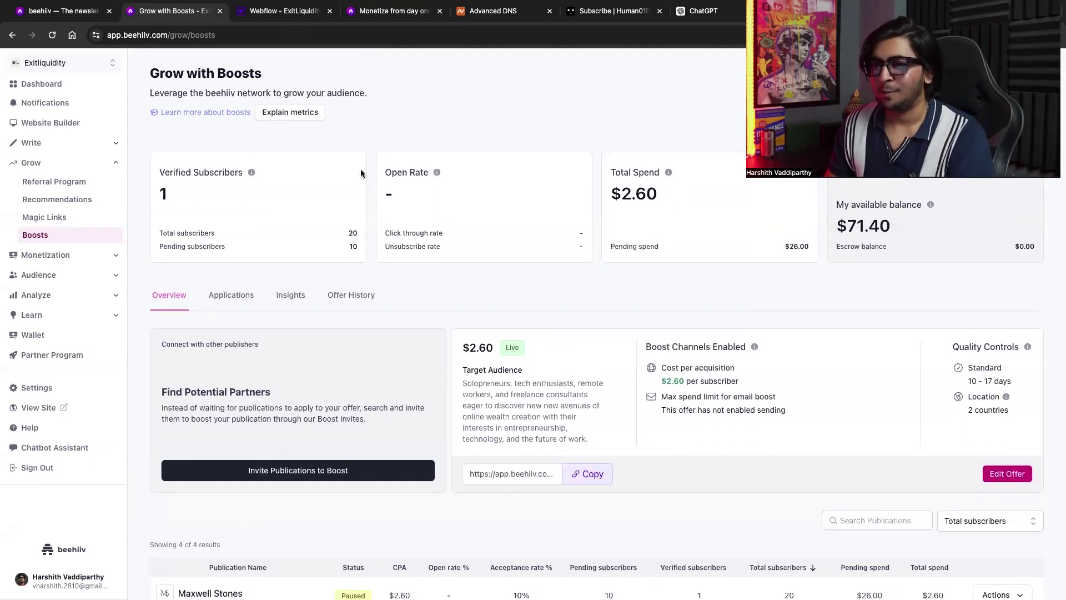
- Open the Wallet: $71.40 of $97.40 funds and $16.80 of $38.40 earnings available
left_click(33, 334)
left_click(37, 335)
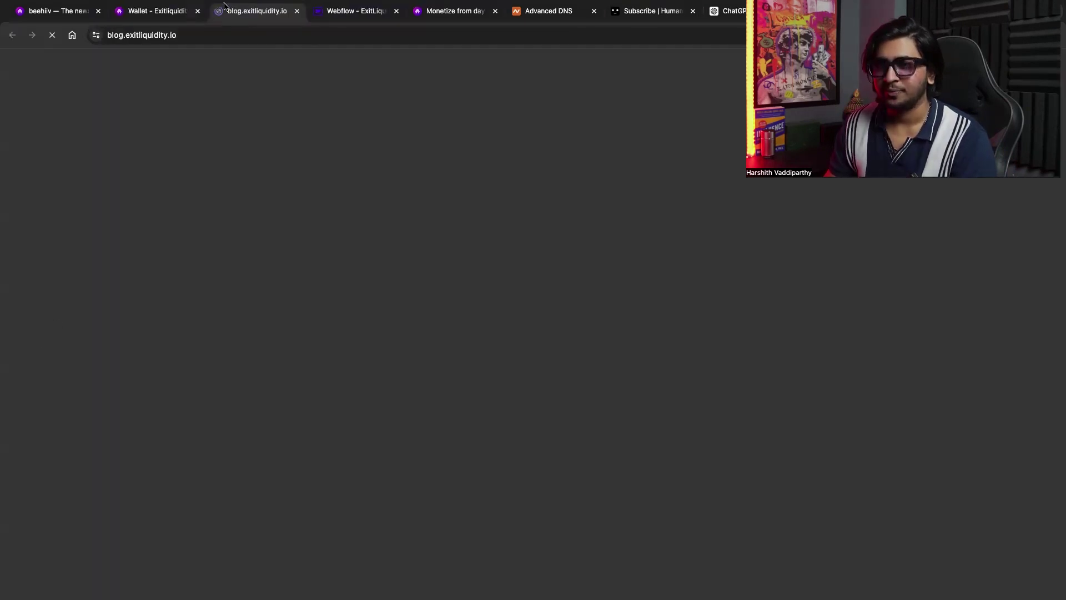
left_click(297, 12)
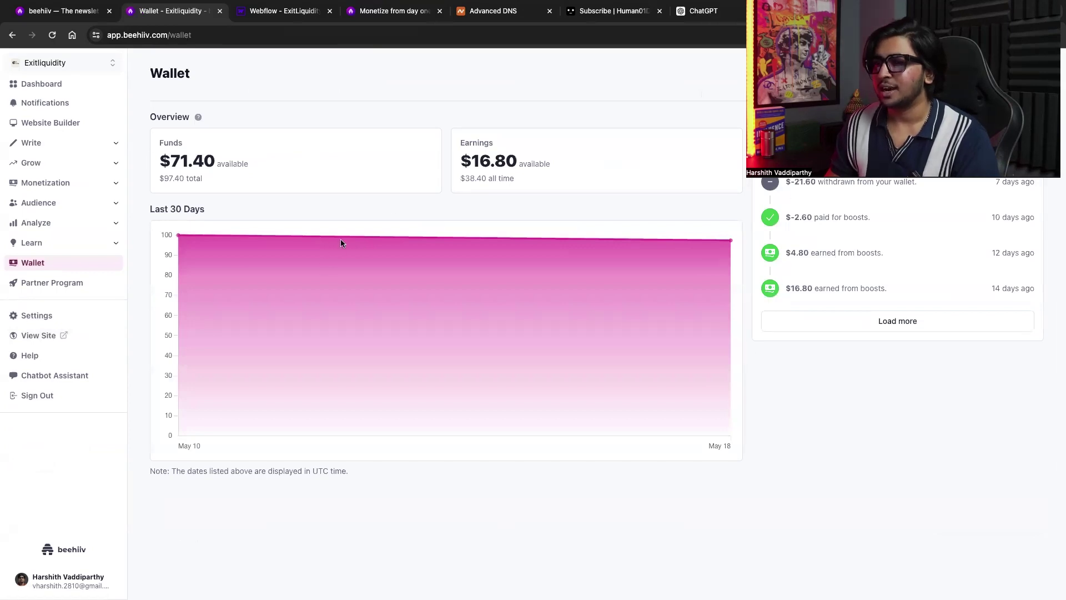
left_click_drag(480, 183, 451, 178)
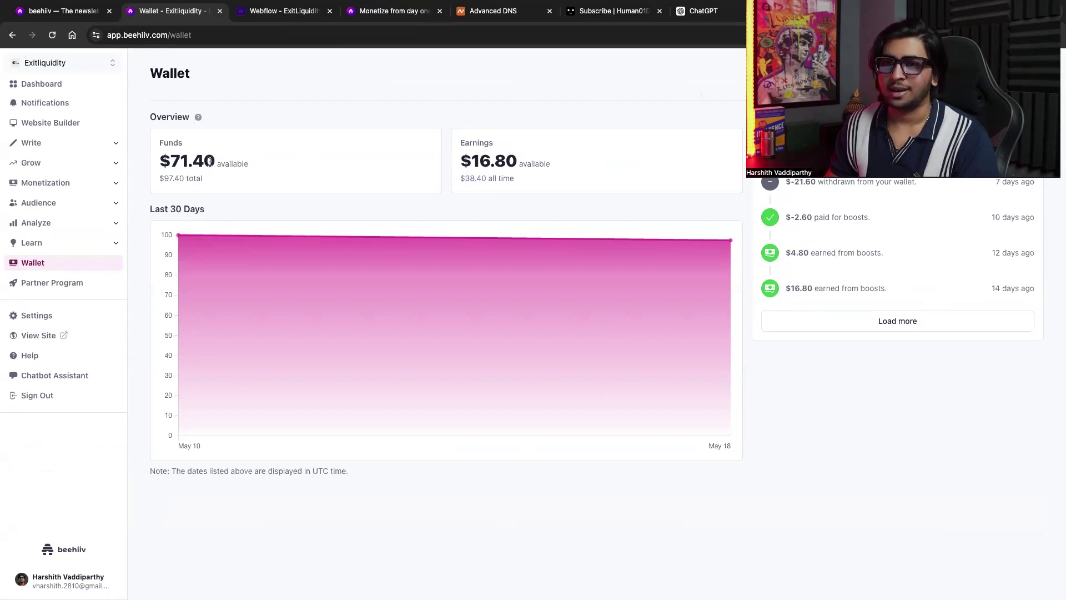
left_click_drag(209, 161, 177, 161)
left_click(177, 161)
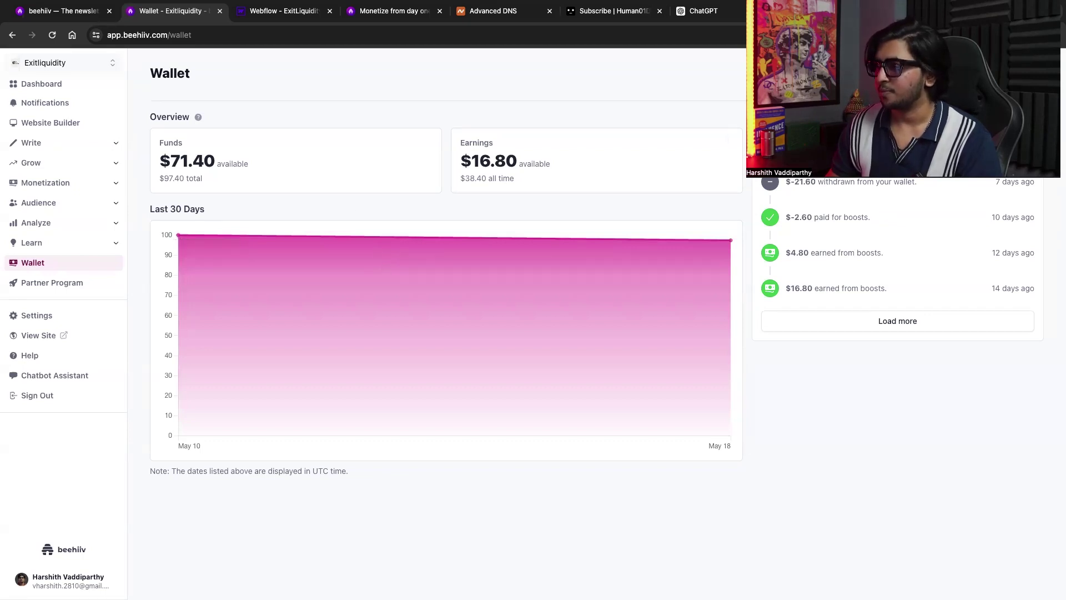
key("ctrl+Tab")
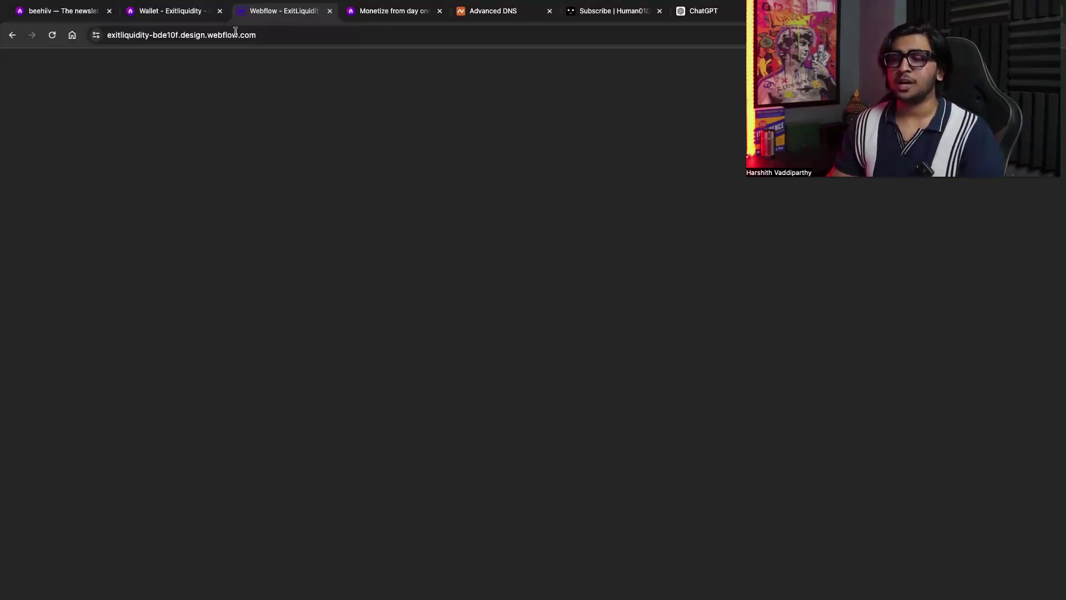
left_click(190, 13)
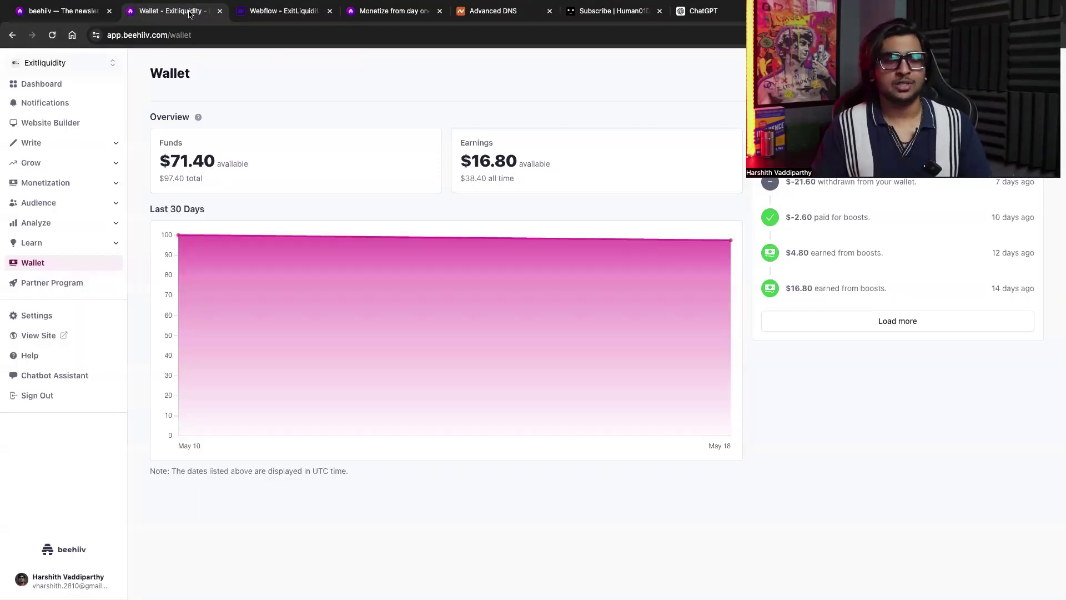